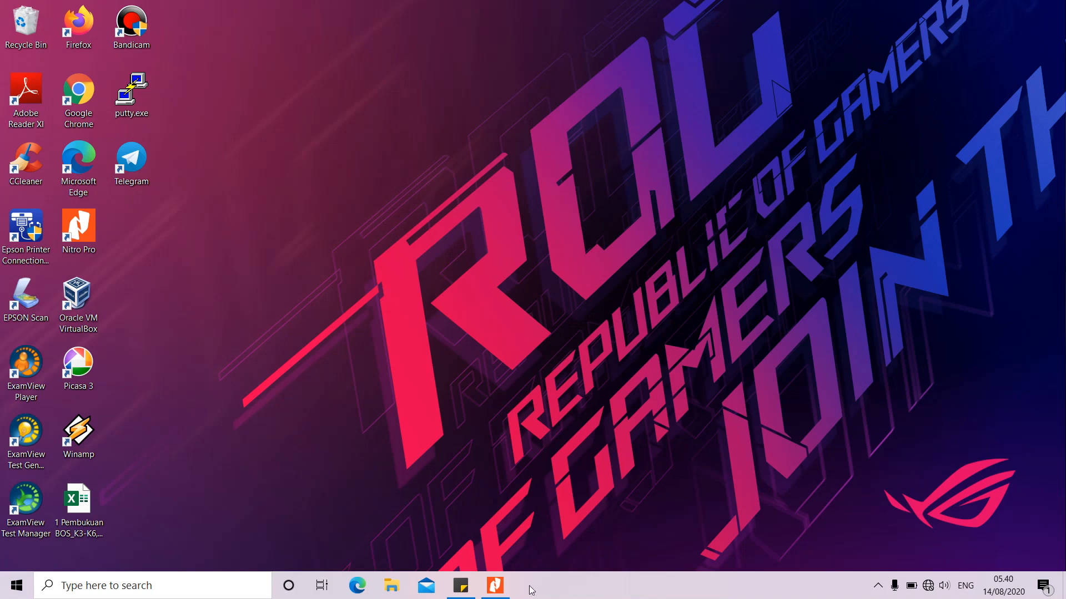
Step: Minimize the PDF viewer and launch Oracle VM VirtualBox from its desktop shortcut
click(497, 586)
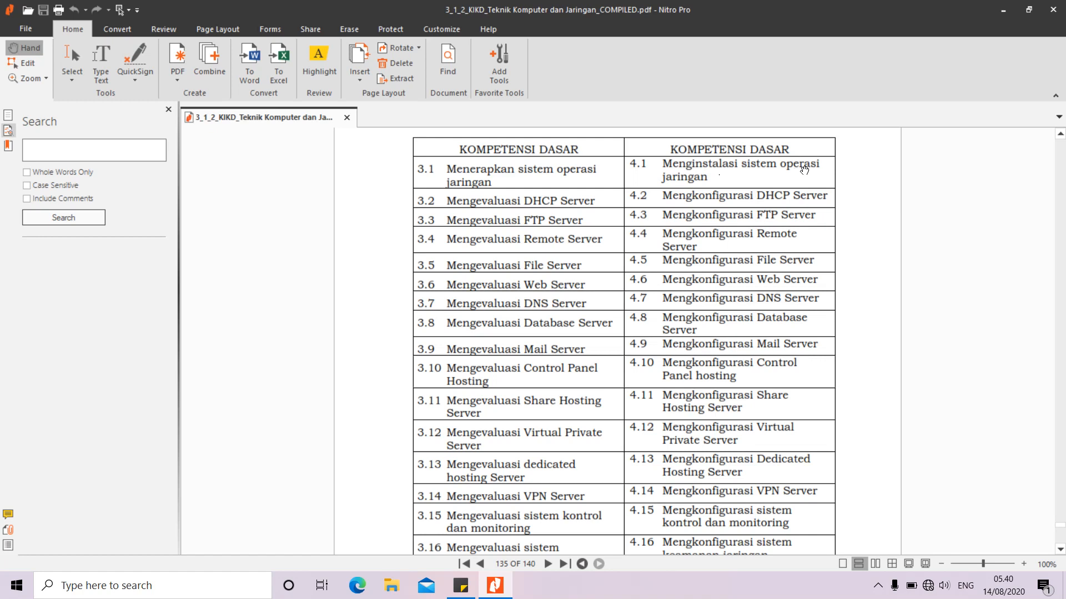
click(1002, 10)
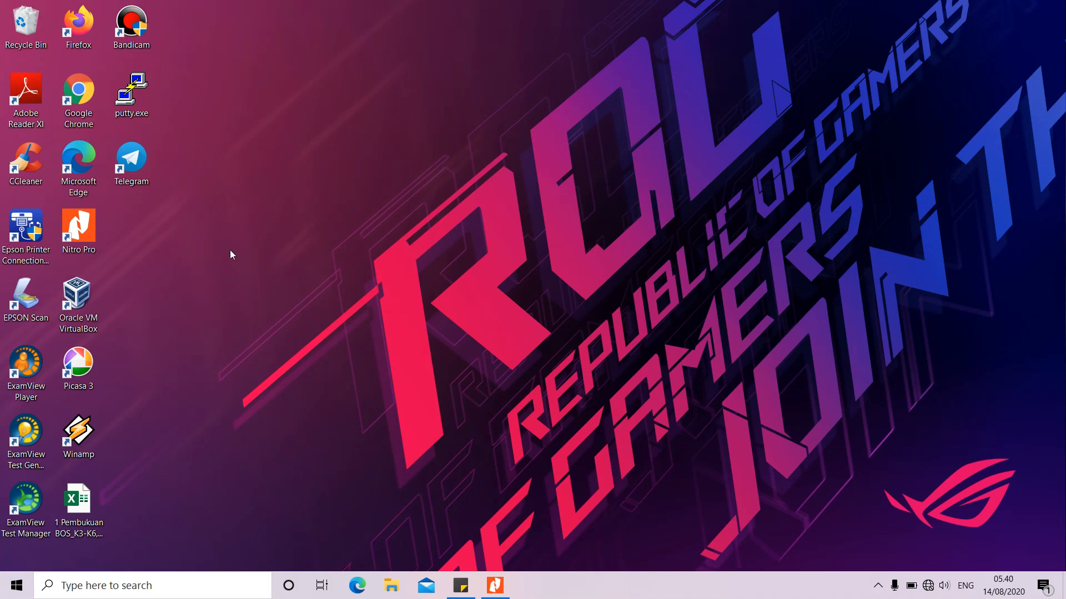
click(81, 296)
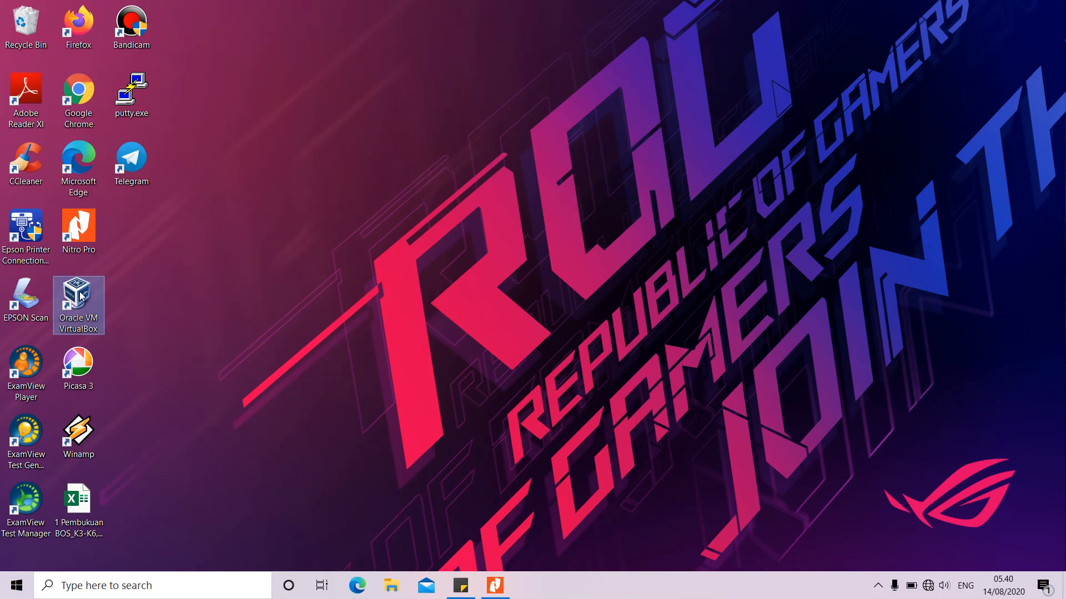
key(Return)
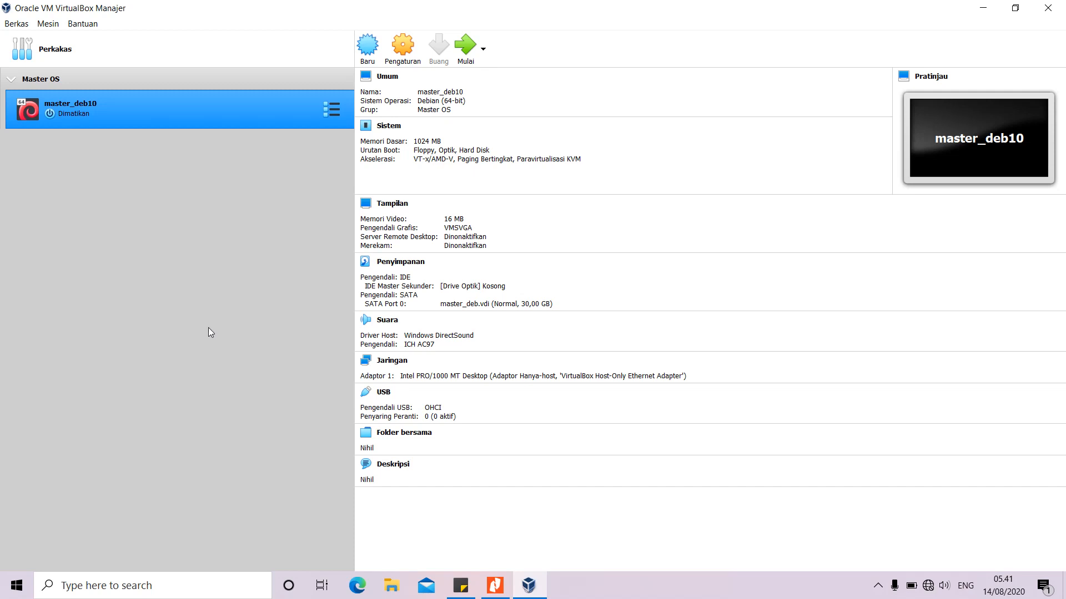
Step: Find debian-10.2.0-amd64-DVD-1.iso in Master (F:) > ISO, then go back to VirtualBox
click(392, 590)
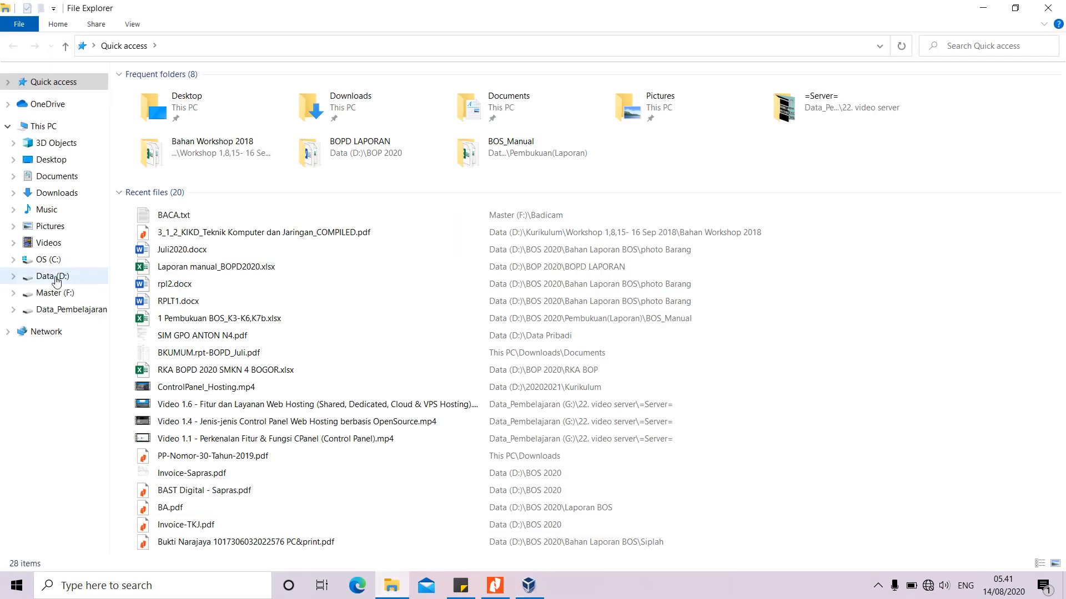
click(62, 294)
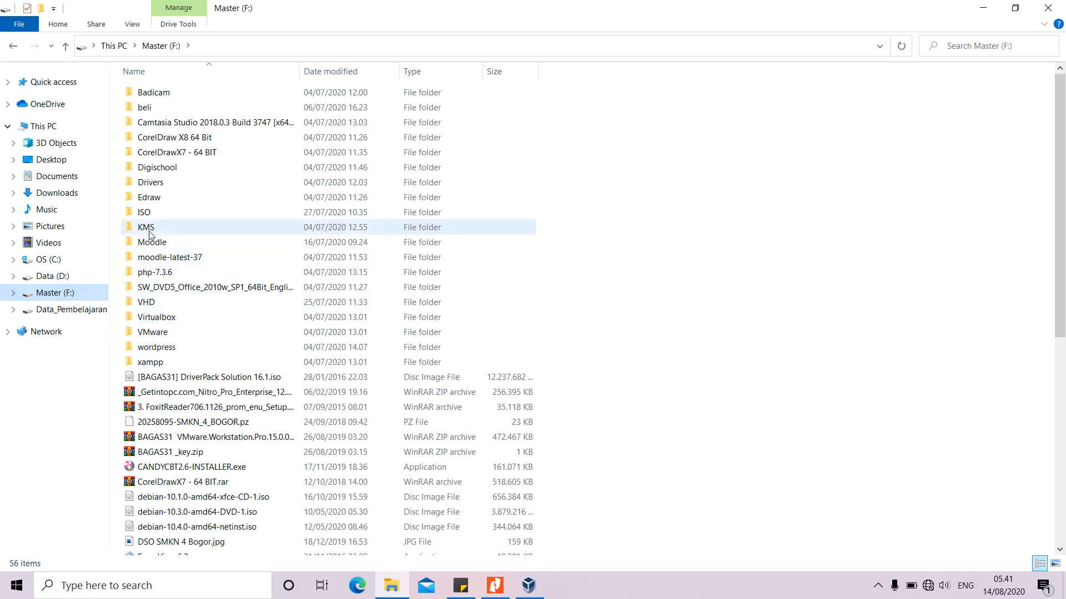
double_click(143, 211)
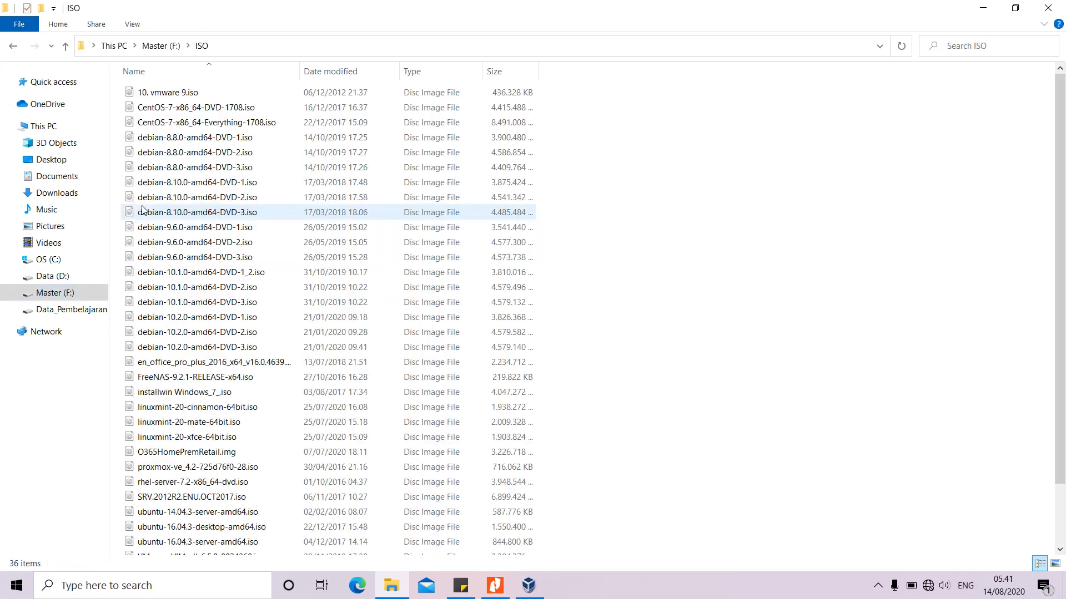
click(193, 323)
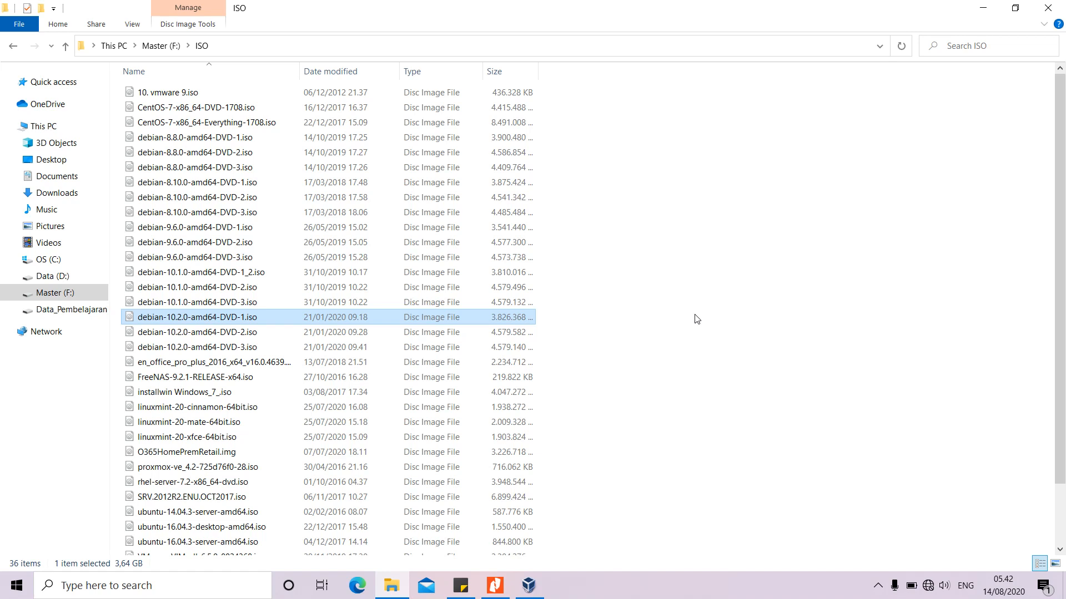
click(528, 586)
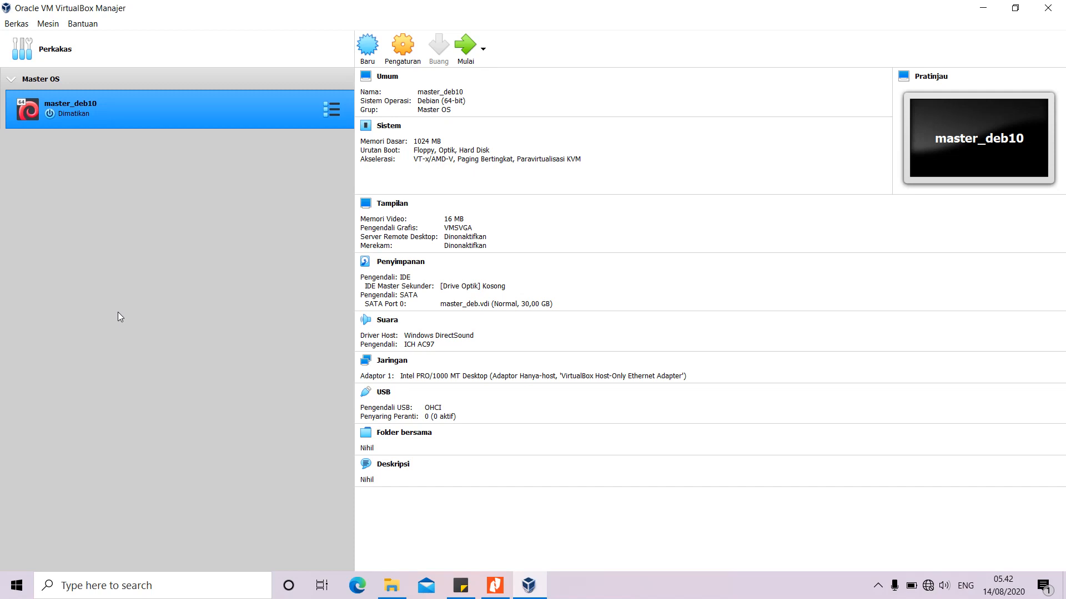
Step: Start a new VM named OSJaringan_Deb, type Linux, version Debian (64-bit)
click(368, 50)
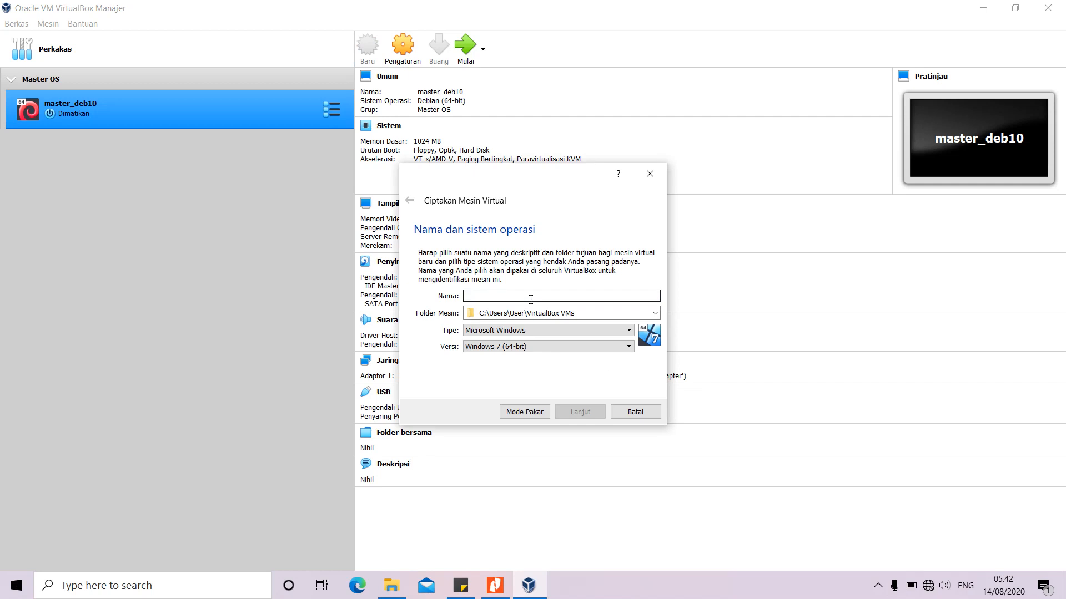
text(OSJaringan)
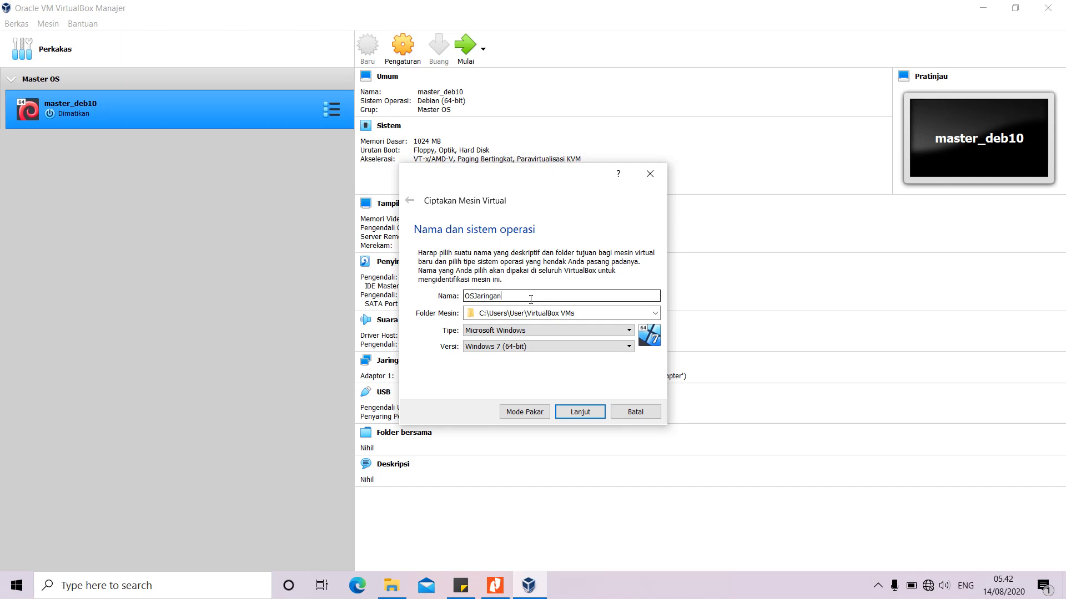
text(_Deb)
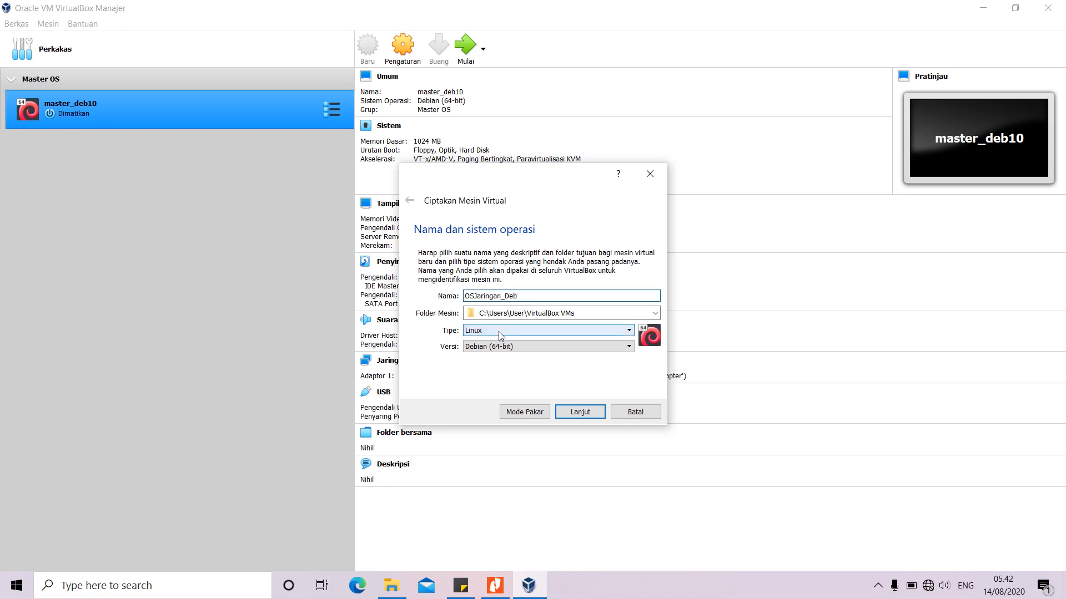
click(628, 347)
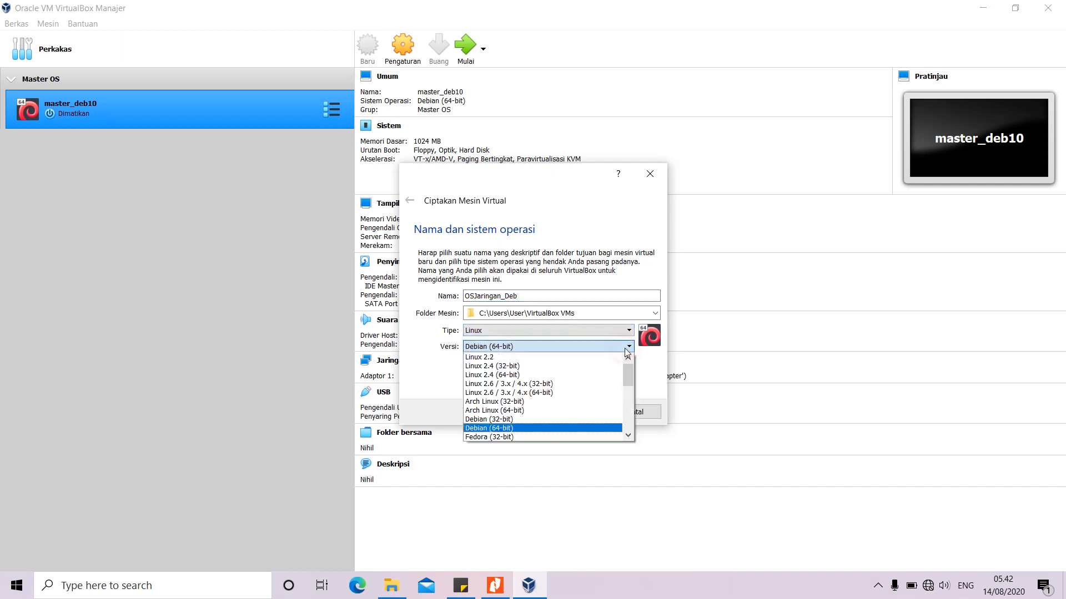
click(522, 428)
click(592, 413)
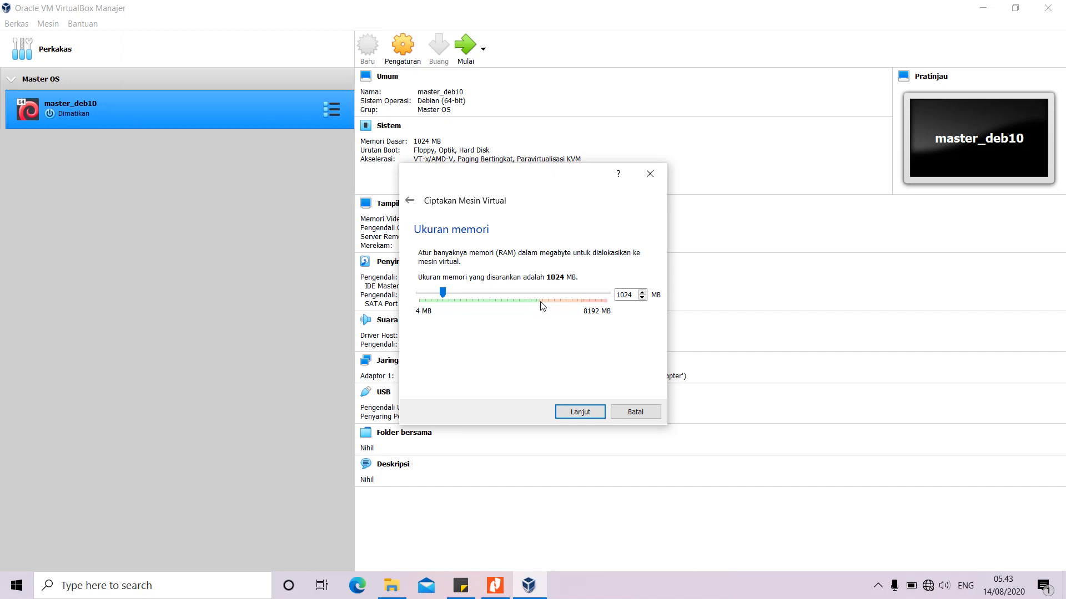
Step: Give OSJaringan_Deb 1024 MB memory and a new dynamically allocated 8 GB VDI disk
click(572, 416)
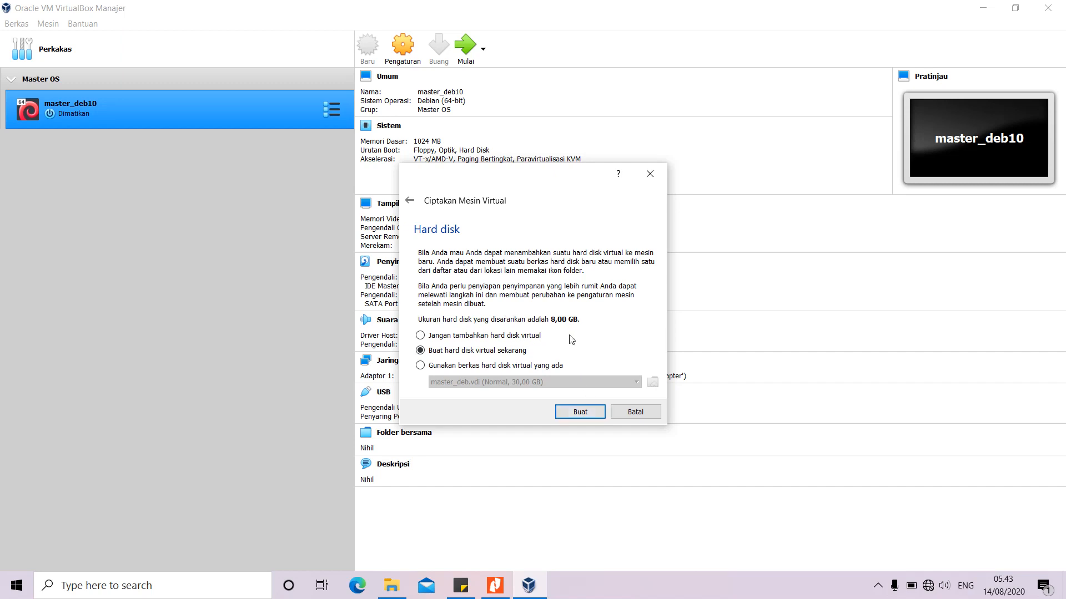
click(581, 412)
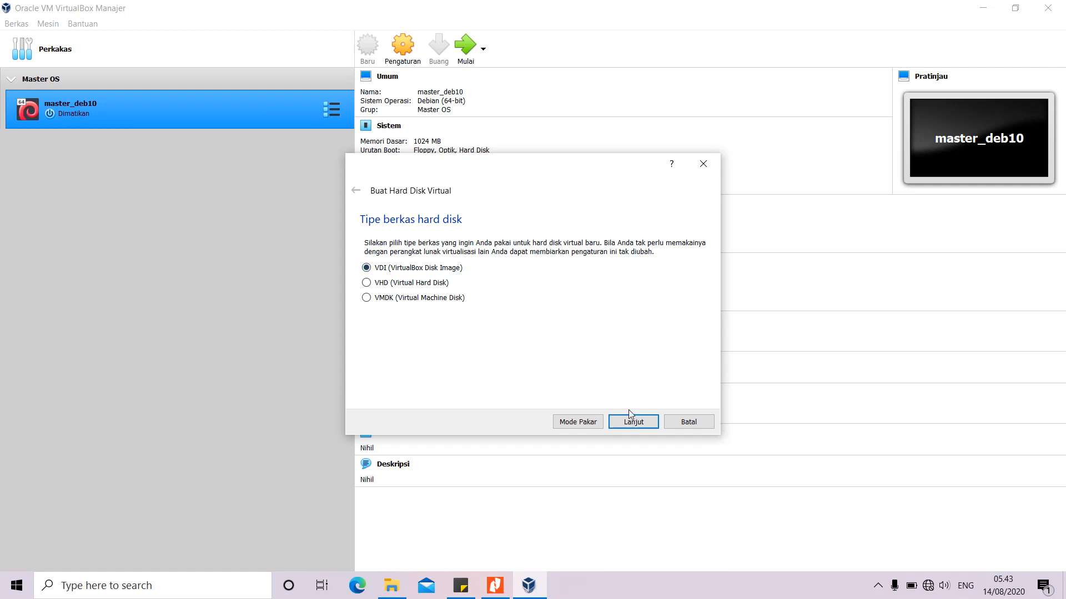
click(638, 425)
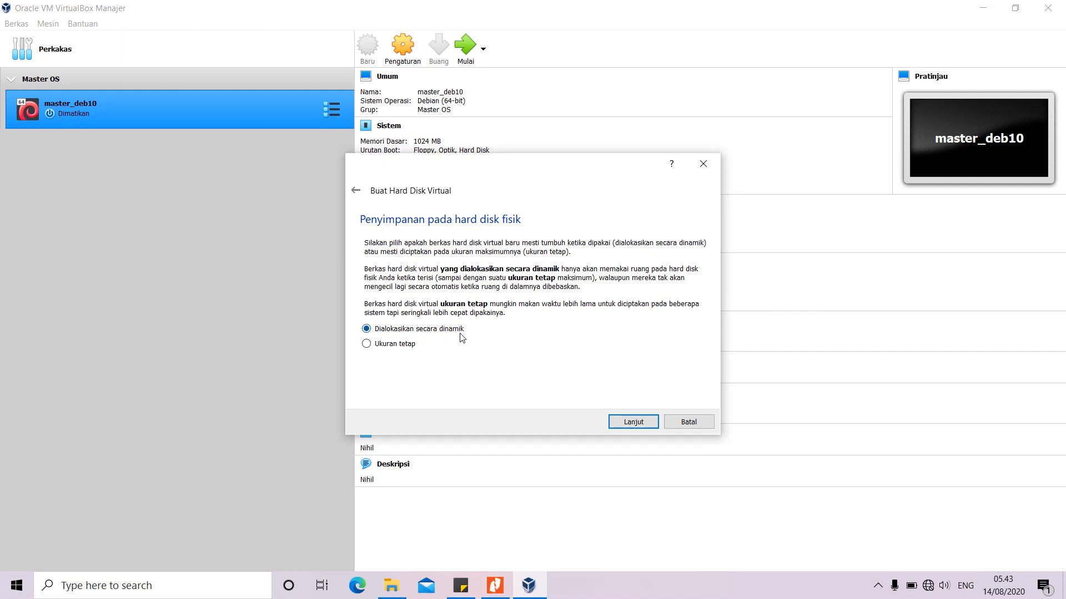
click(625, 422)
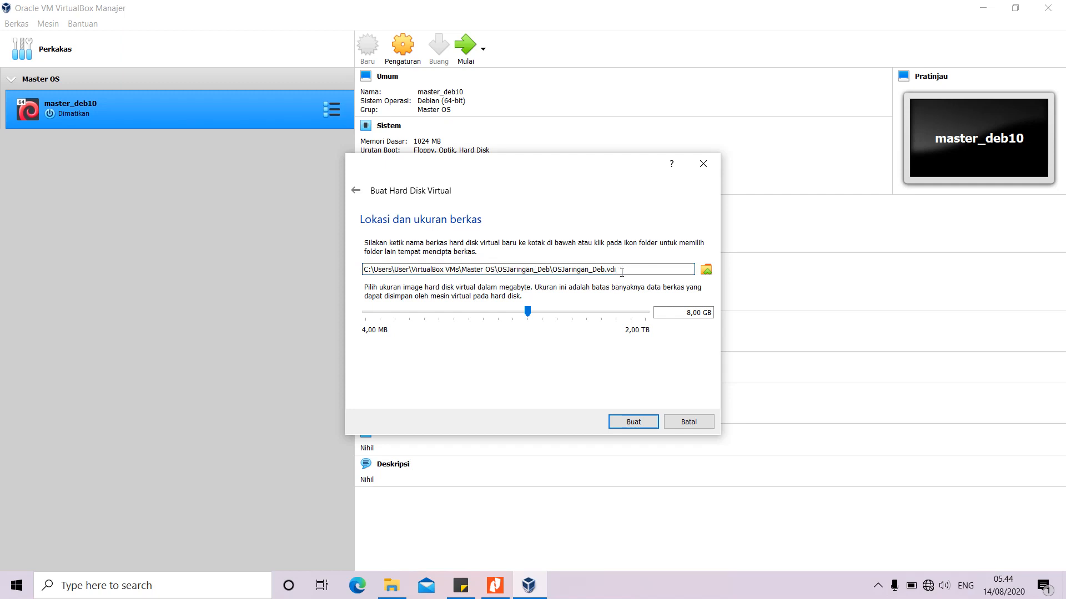
click(639, 420)
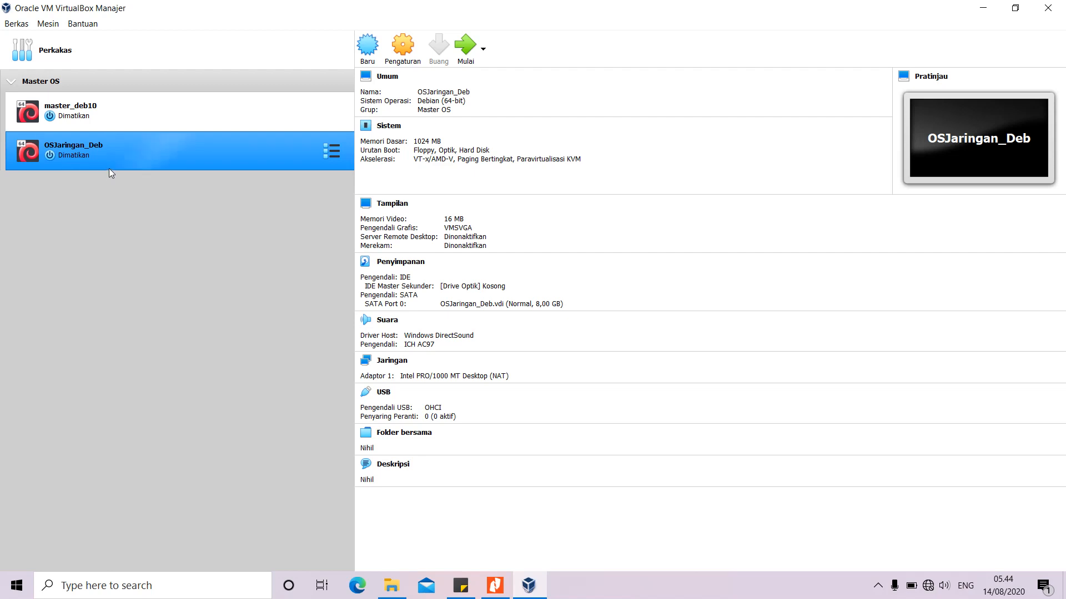
Step: Set Adapter 1 to Adaptor Hanya-host using the VirtualBox Host-Only Ethernet Adapter, and save
click(395, 364)
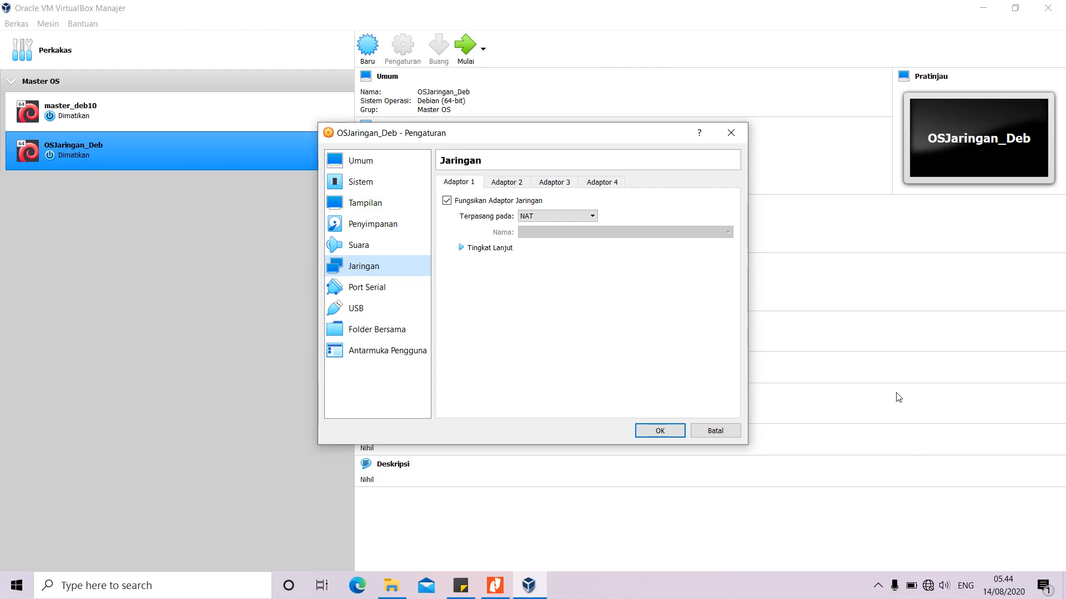
click(592, 216)
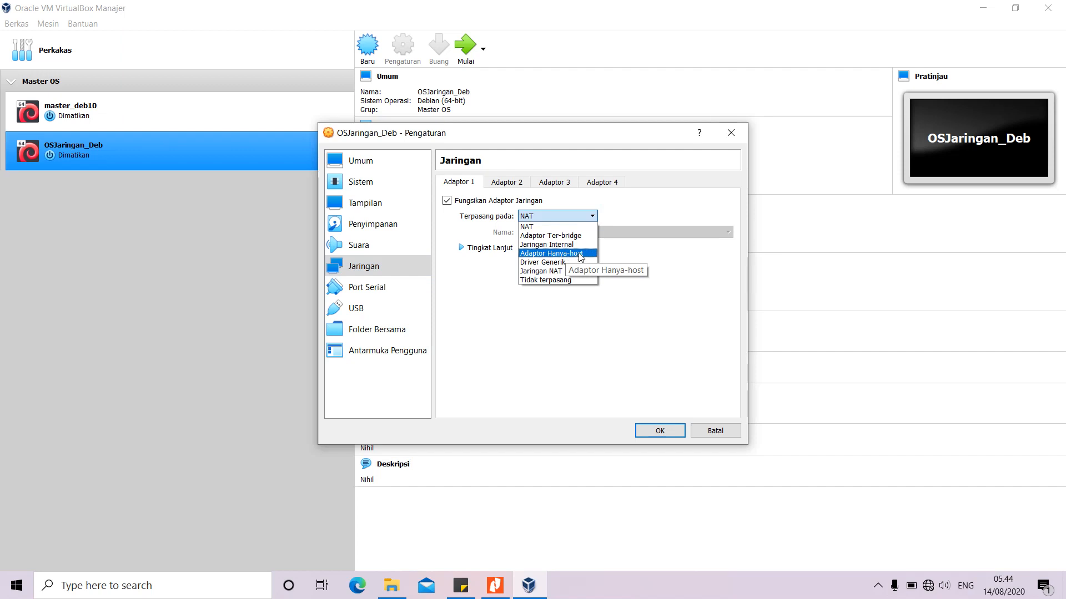
click(580, 255)
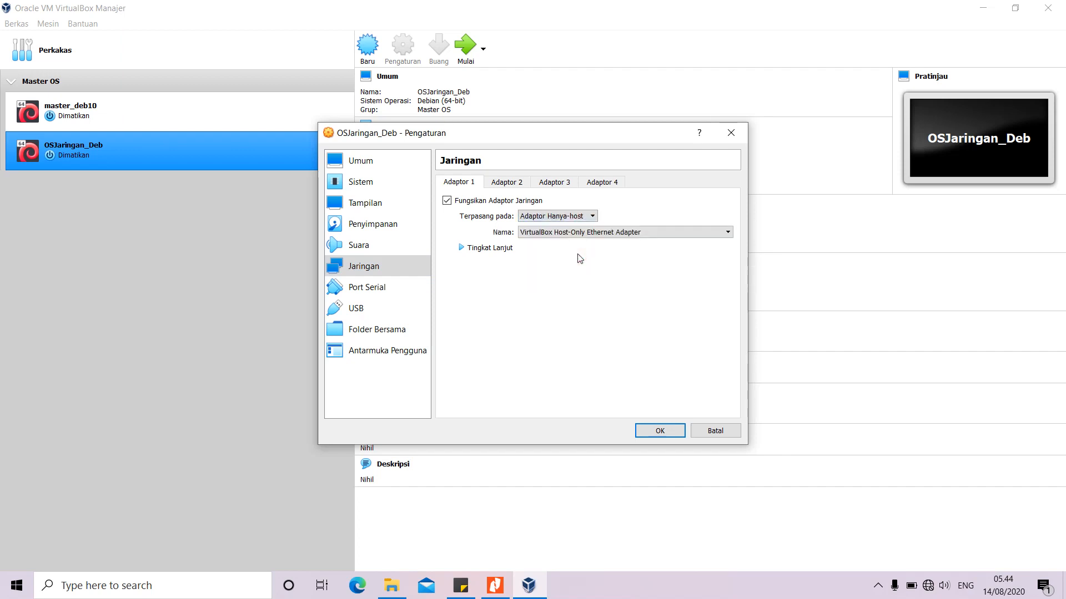
click(660, 431)
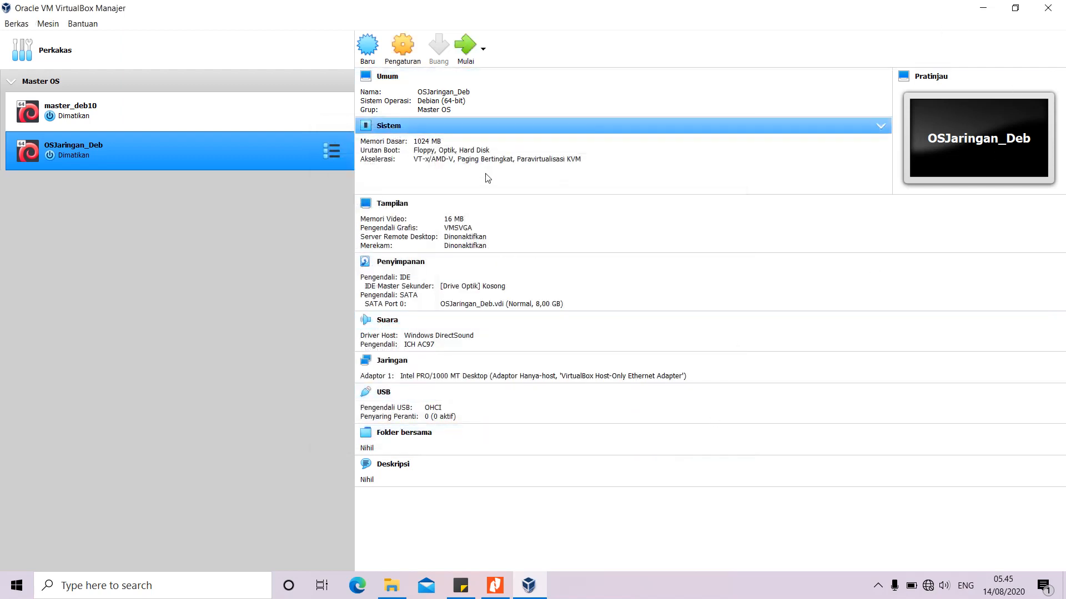
Step: In OSJaringan_Deb's Storage settings, select the empty optical drive and browse for a disc image
click(444, 229)
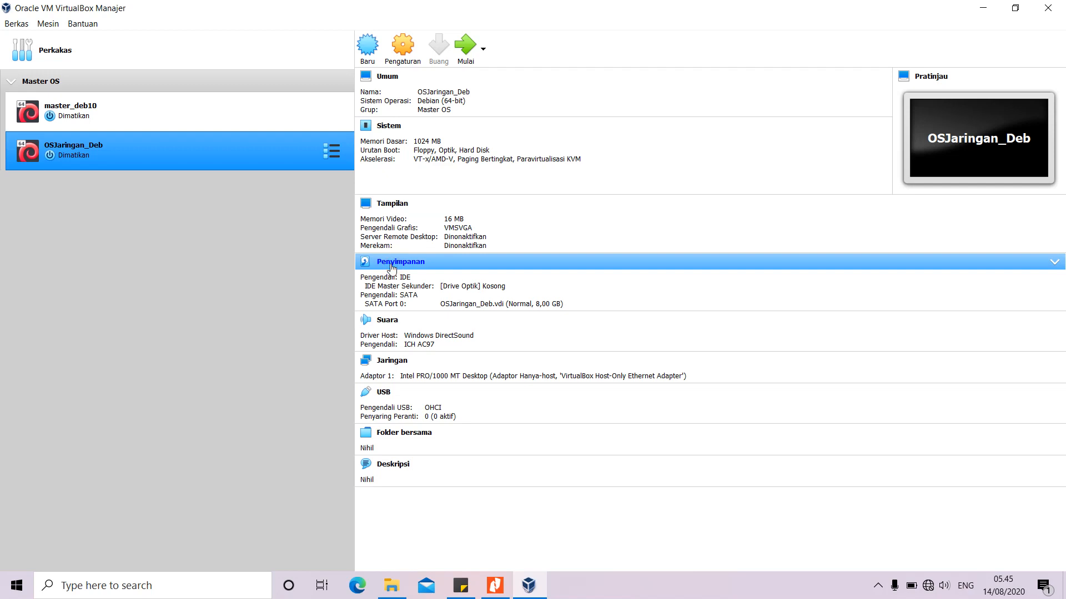
click(391, 268)
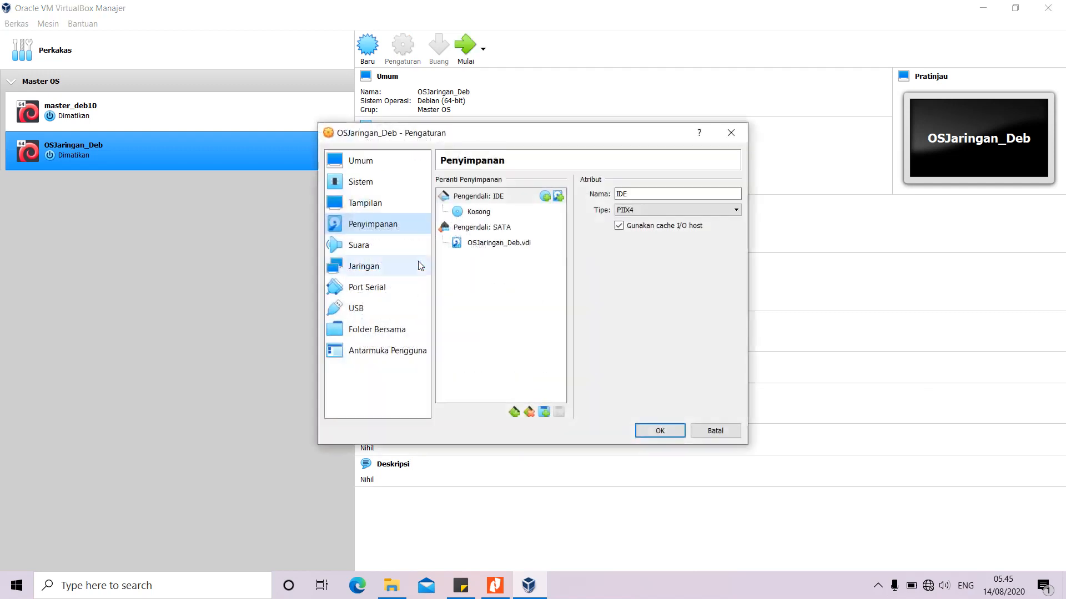
click(478, 211)
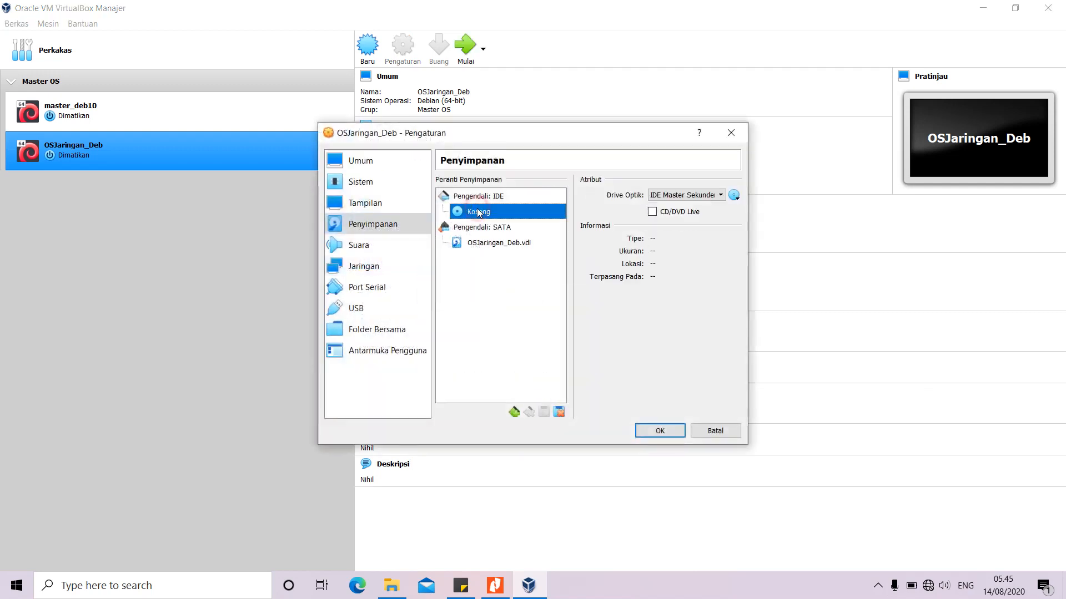
click(735, 197)
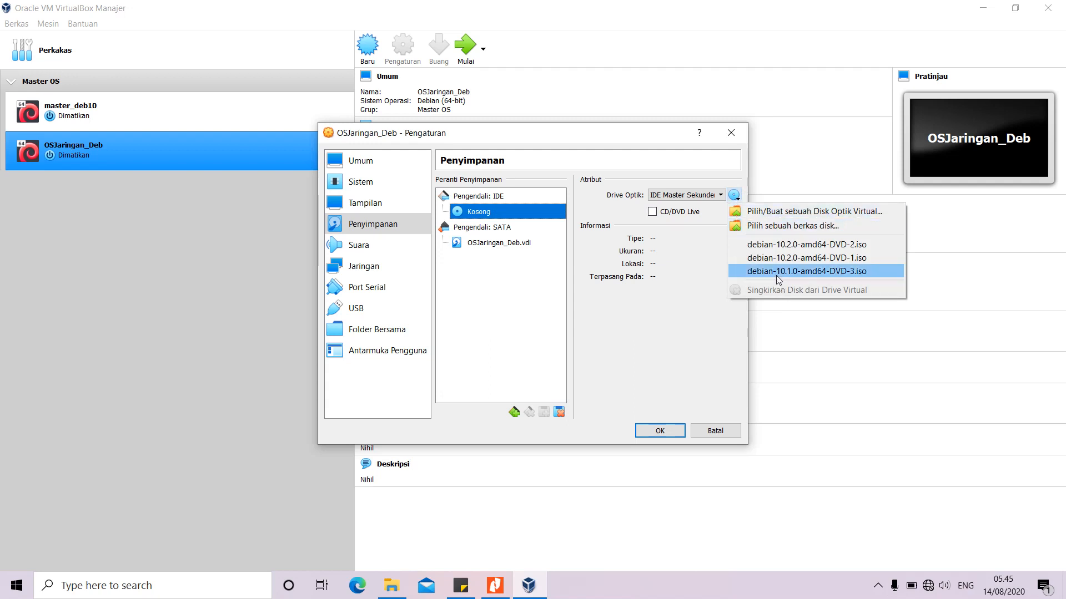
click(789, 226)
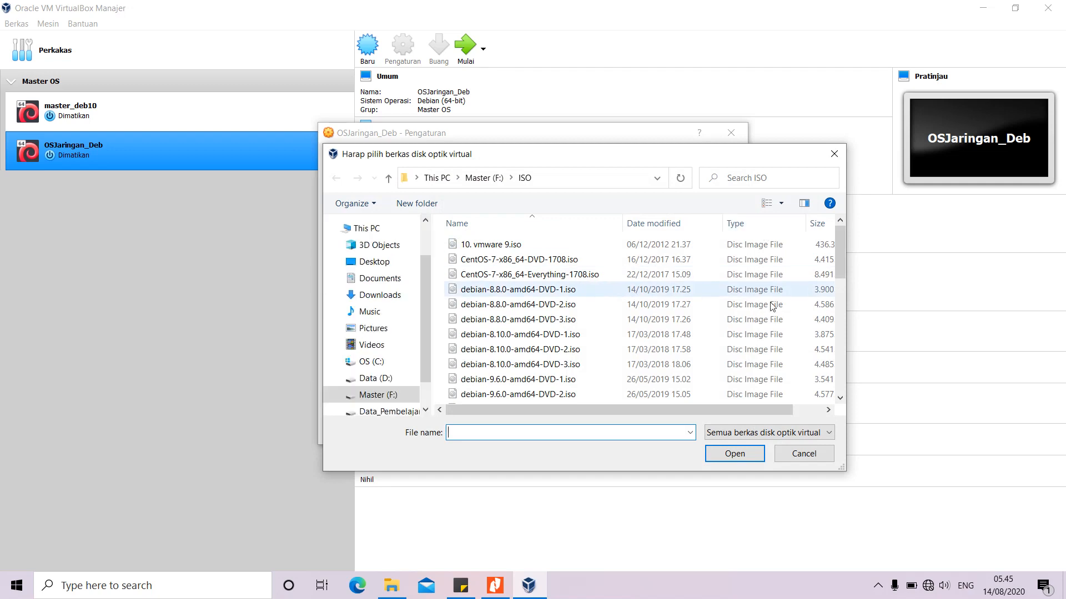
Step: Attach debian-10.2.0-amd64-DVD-1.iso to the optical drive and save the machine settings
click(840, 397)
click(839, 398)
click(839, 398)
click(840, 399)
click(839, 398)
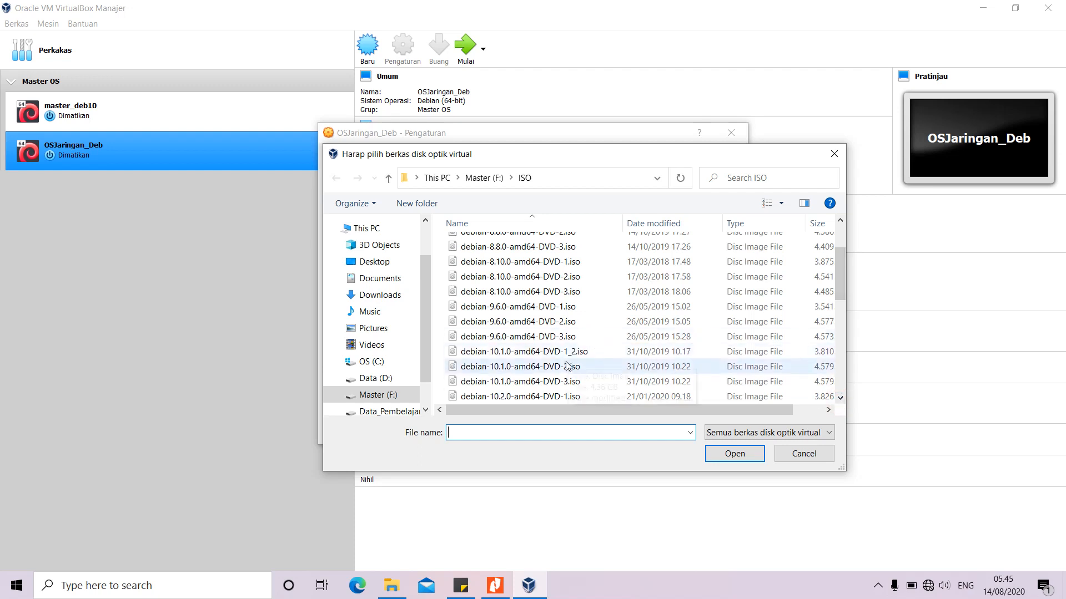
click(840, 399)
click(841, 399)
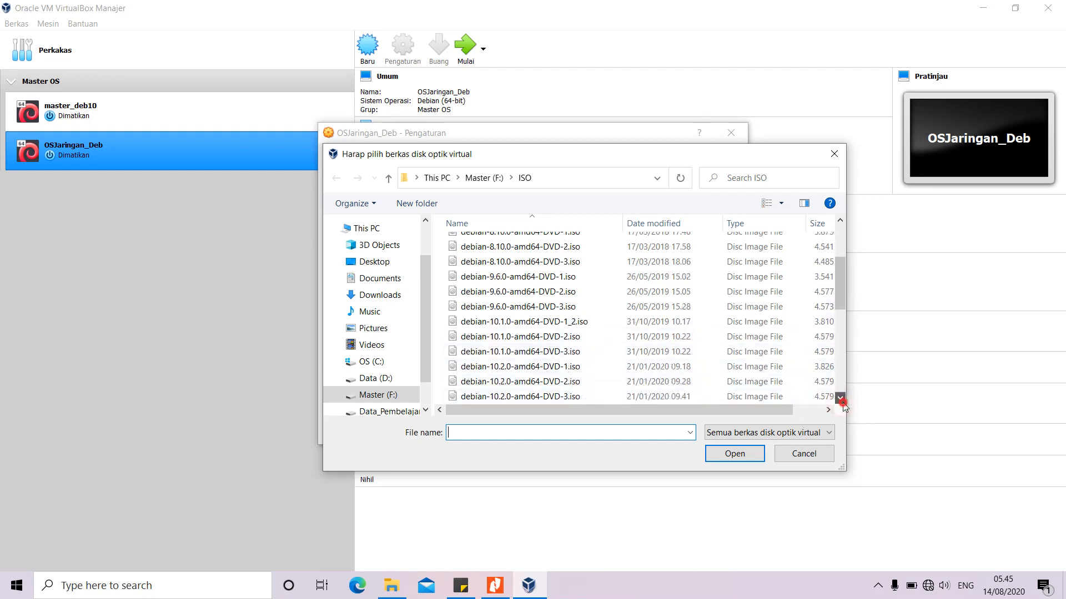
click(546, 368)
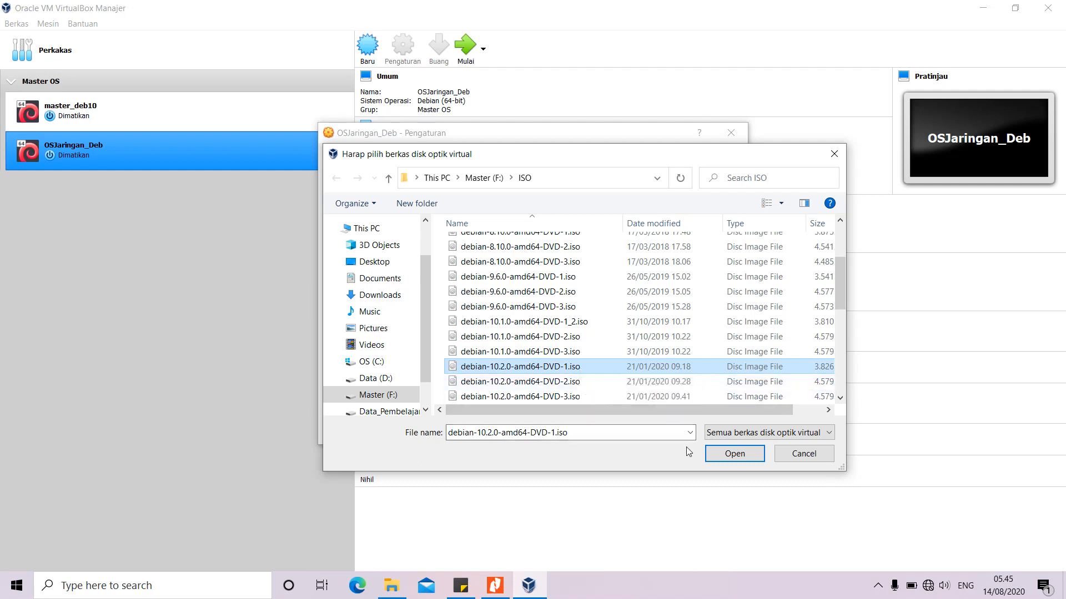
click(735, 455)
click(667, 435)
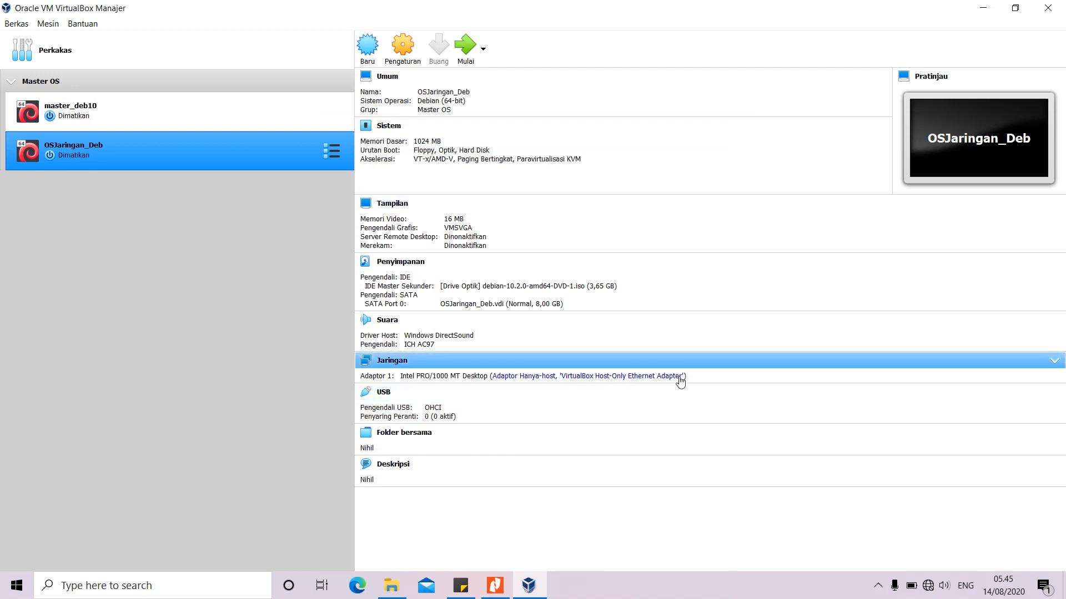
right_click(929, 590)
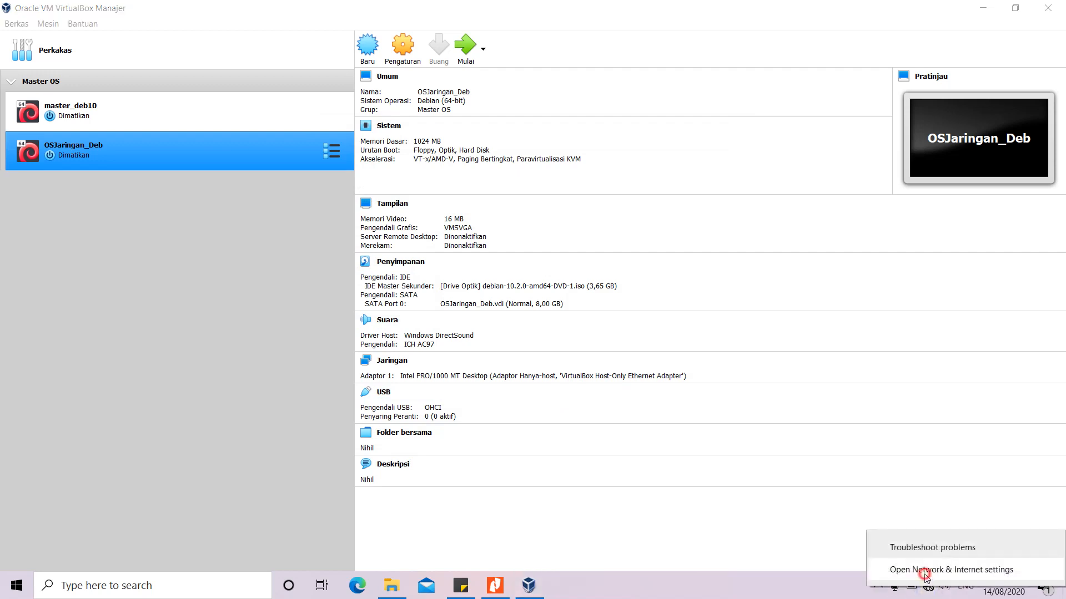
Step: Verify the Host-Only Network adapter's IPv4 is 192.168.0.1, mask 255.255.255.0, then close
click(925, 575)
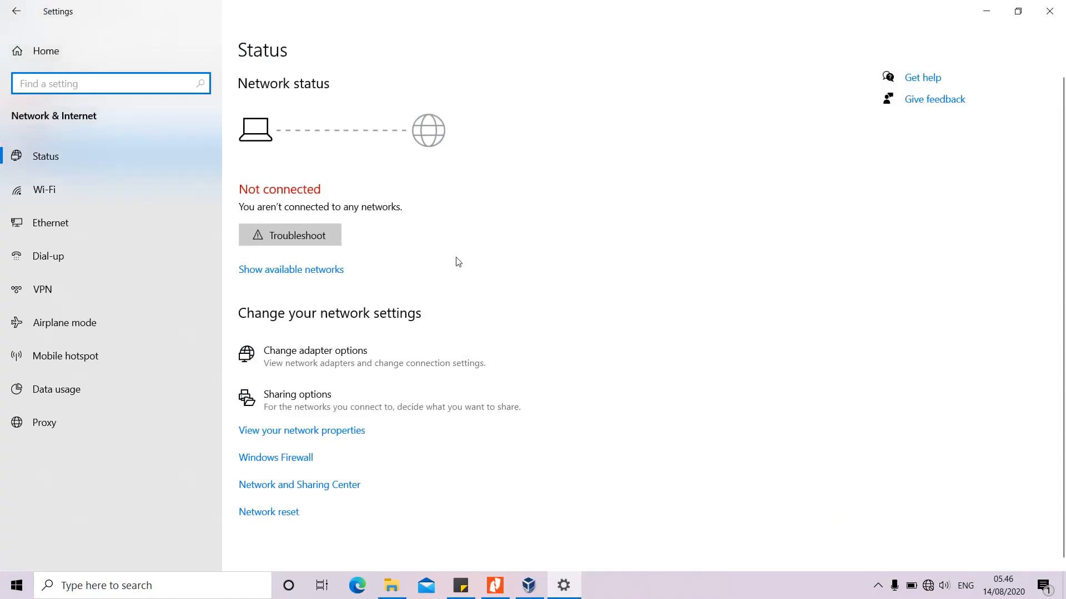
click(313, 354)
click(313, 353)
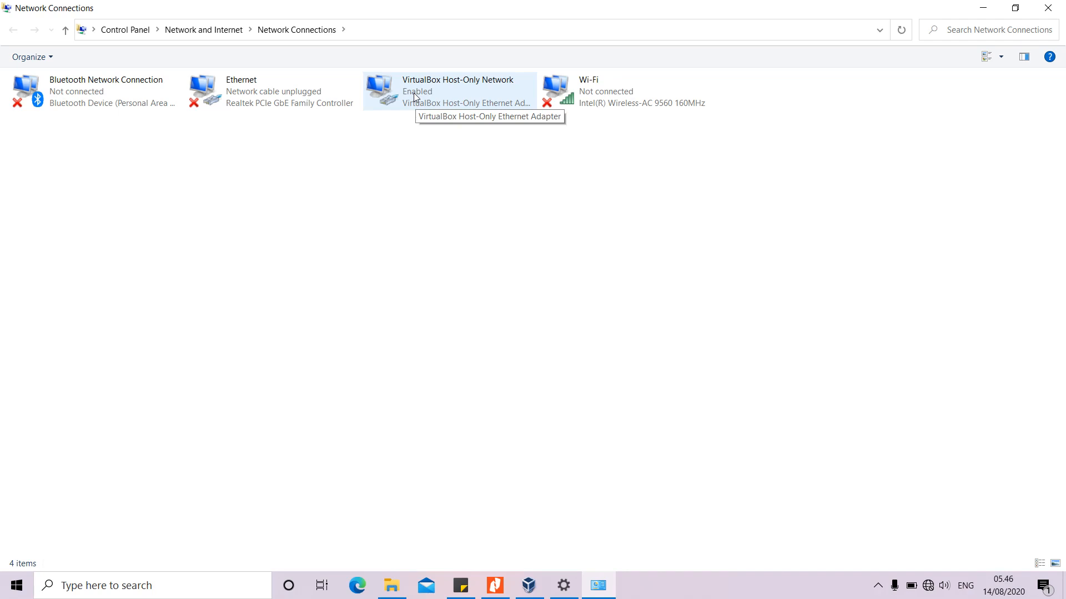
right_click(414, 92)
click(448, 228)
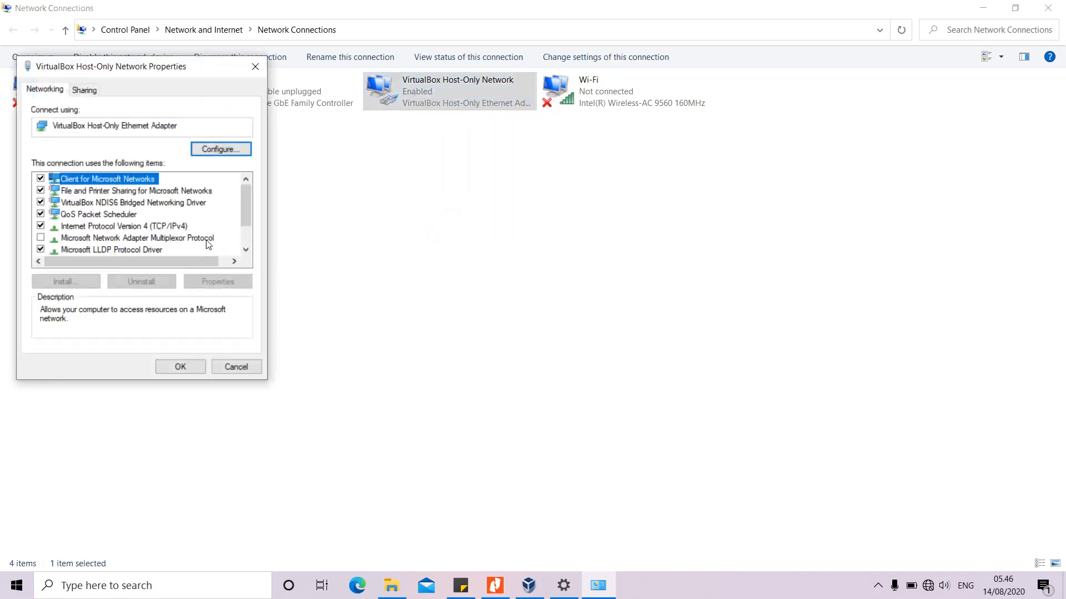
click(184, 227)
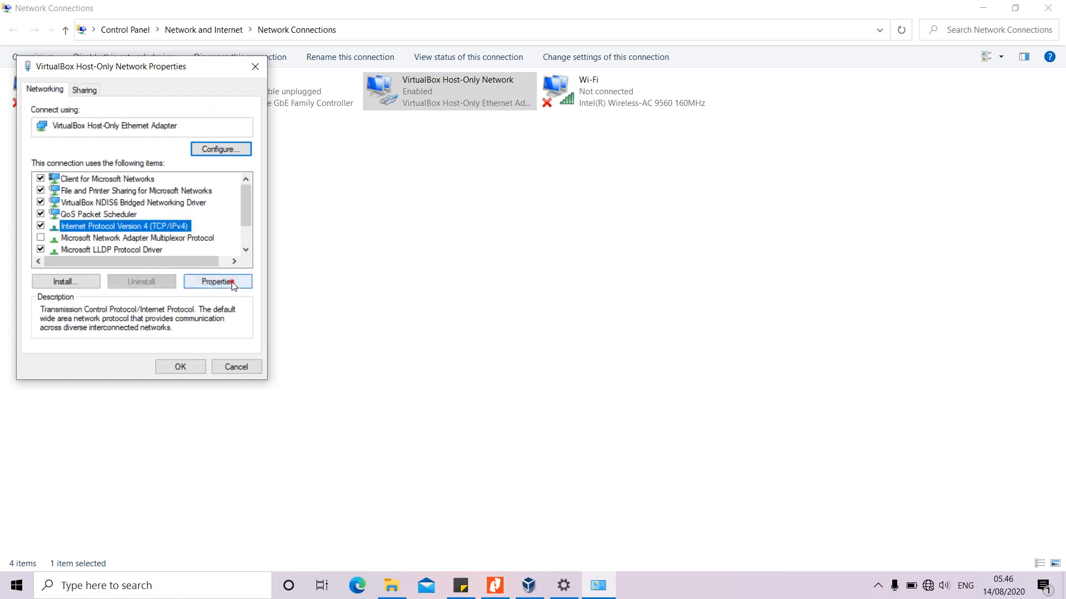
click(231, 284)
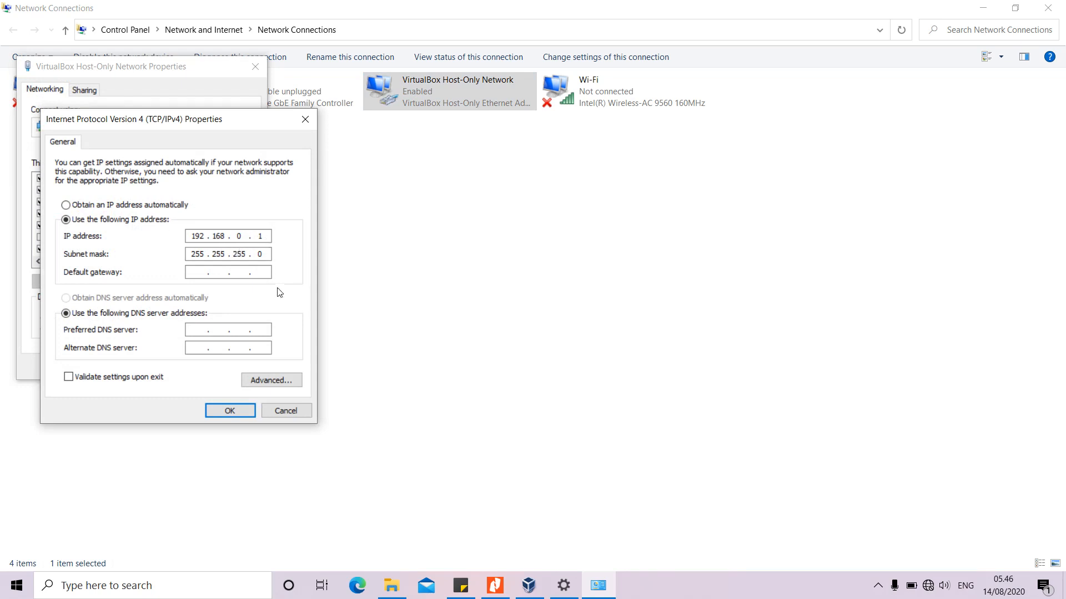
click(228, 414)
click(179, 366)
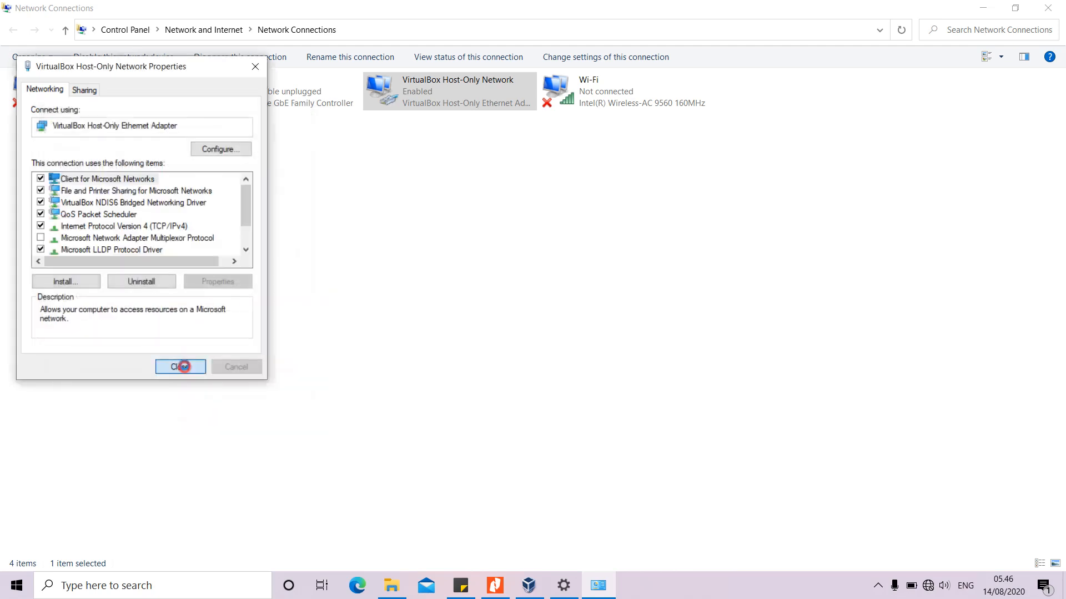
click(1048, 9)
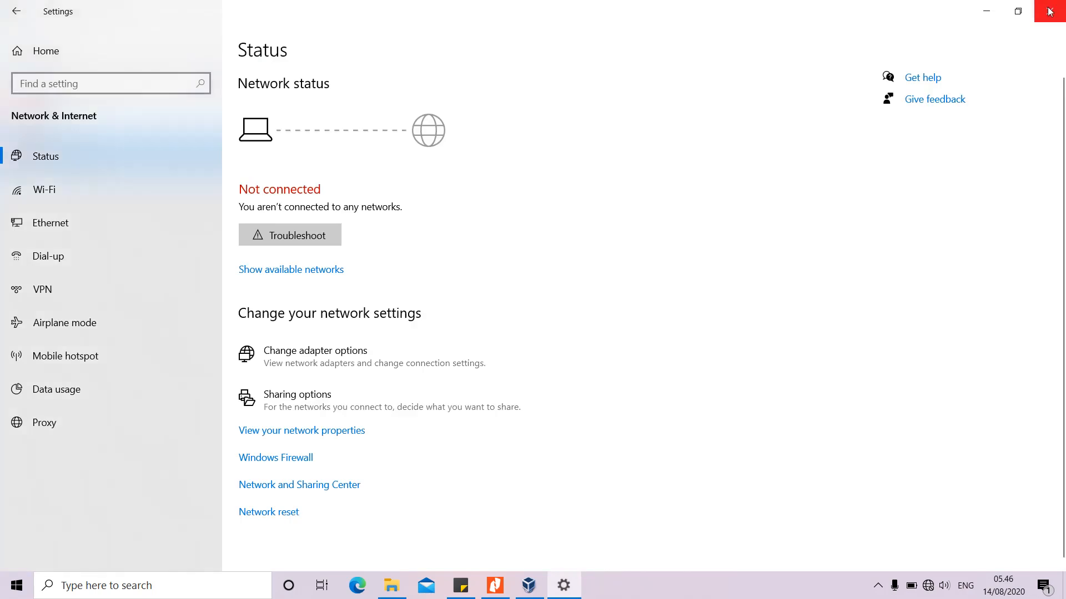
Step: Close Windows settings and start OSJaringan_Deb from the debian-10.2.0-amd64-DVD-1.iso startup disk
click(1054, 11)
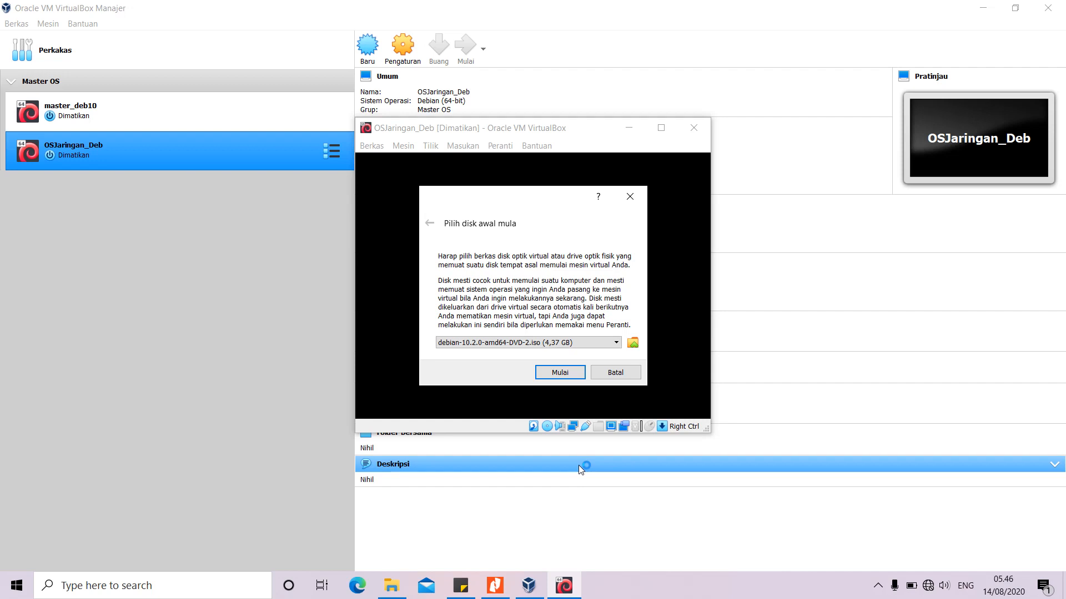
click(620, 344)
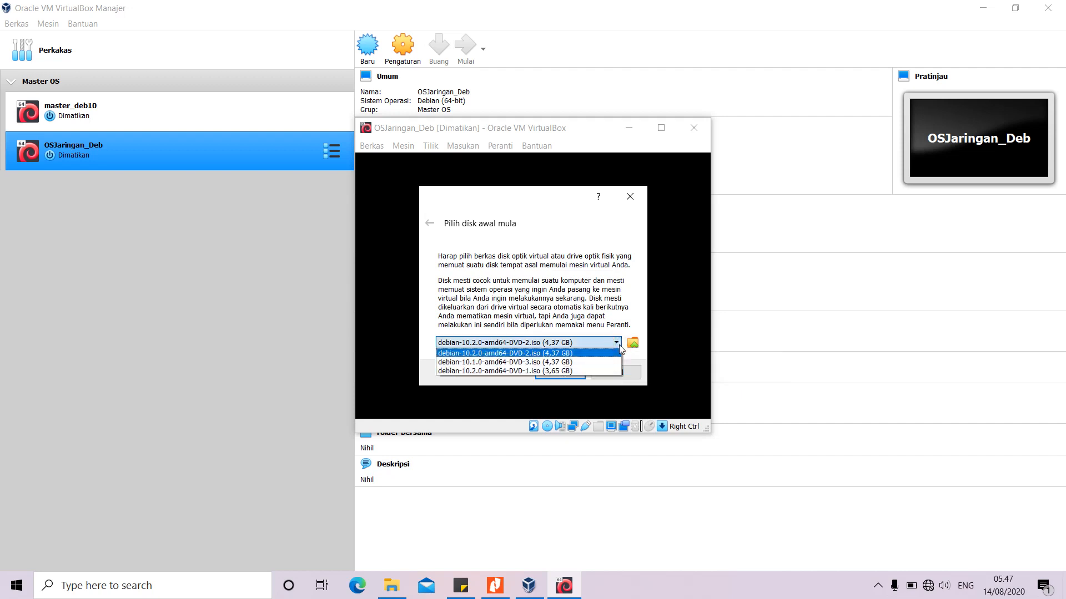
click(562, 371)
click(562, 373)
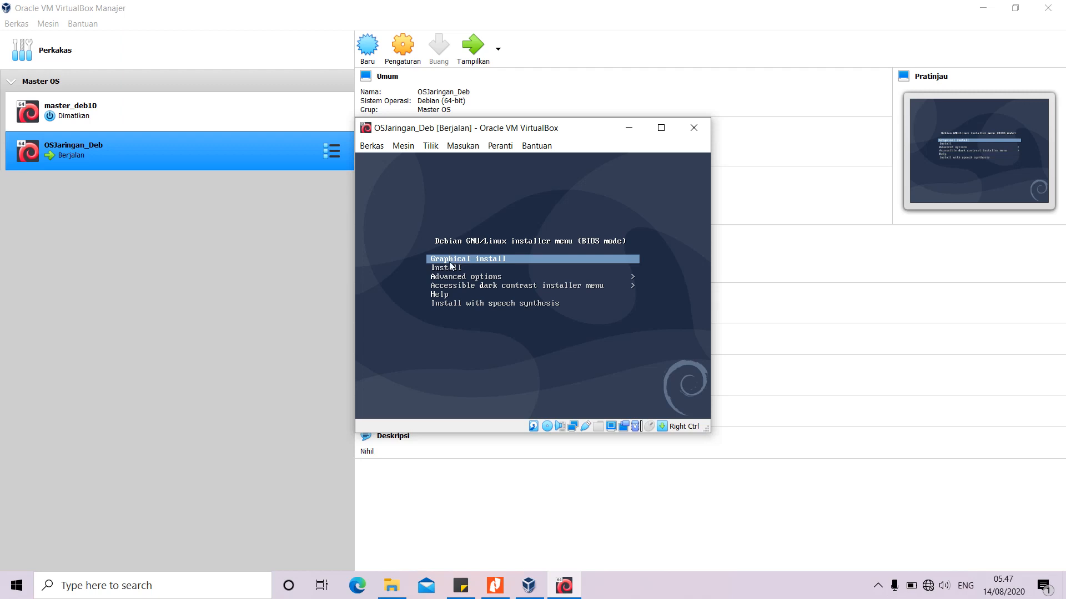
Step: Launch the text-mode Debian installer with English as the installation language
key(Down)
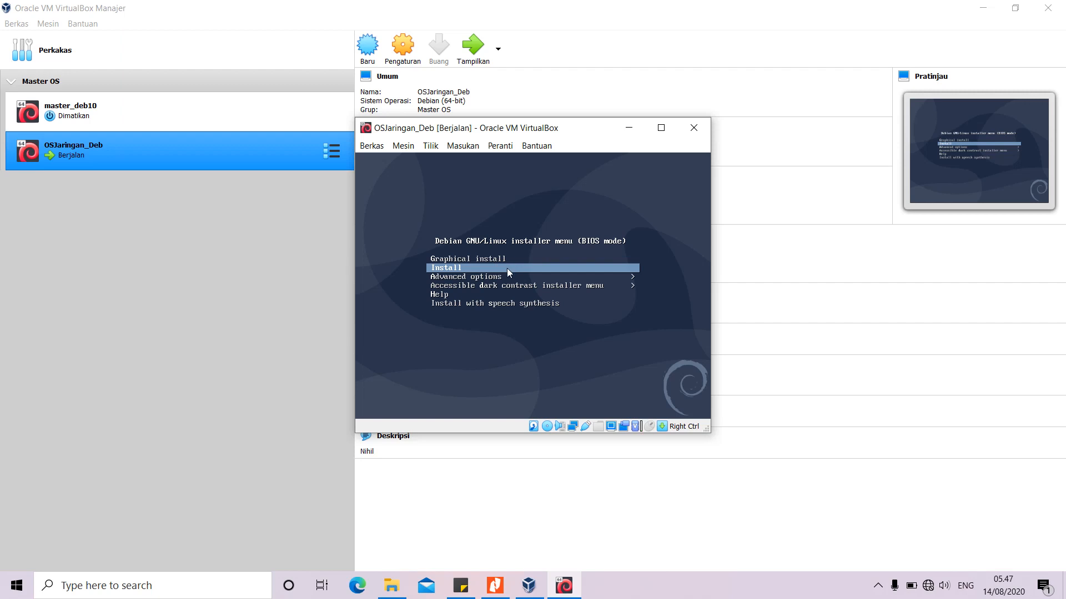
key(Return)
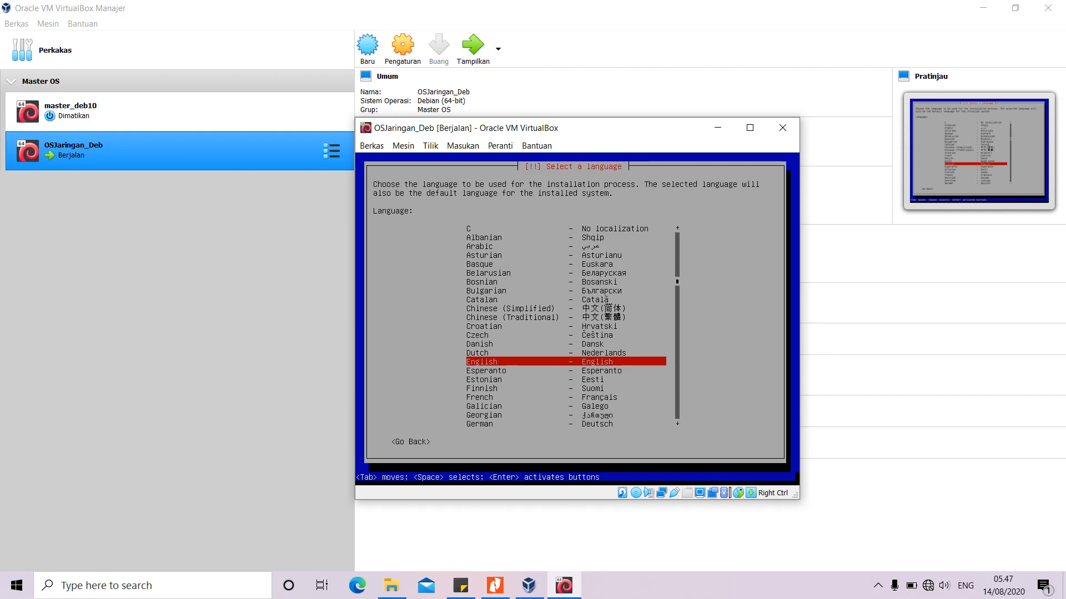
key(Return)
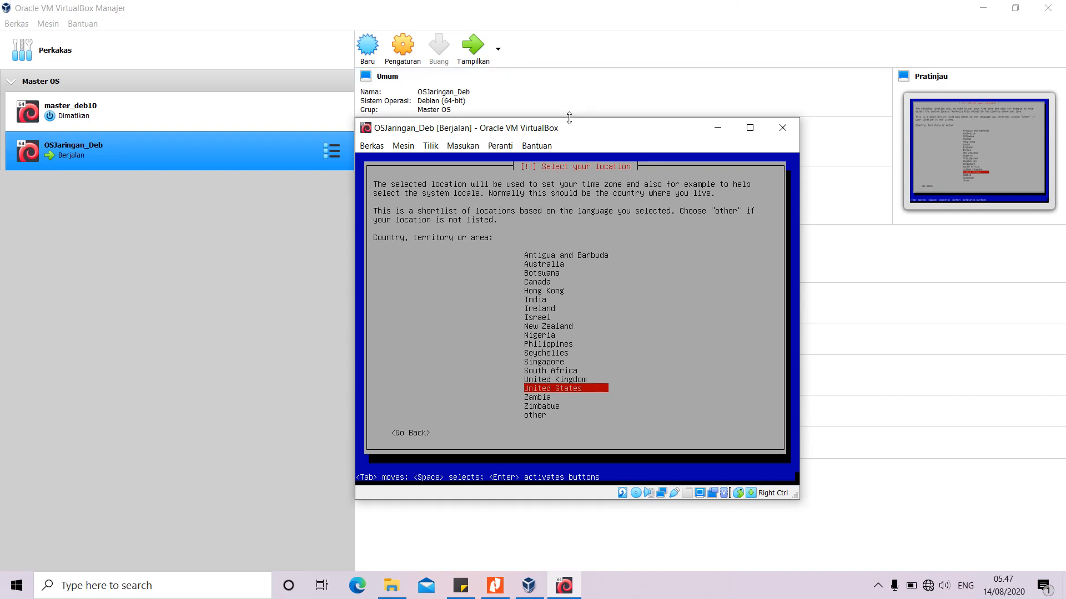
Step: Set the location to Indonesia under other > Asia
key(Down)
key(Down)
key(Down)
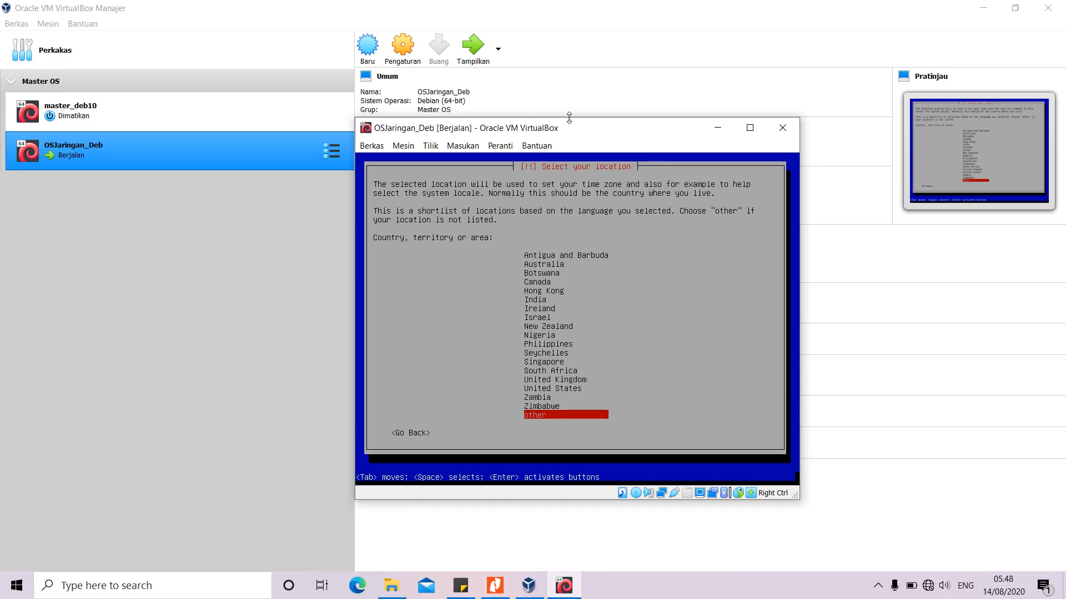
key(Return)
key(Up)
key(Up)
key(Up)
key(Up)
key(Up)
key(Up)
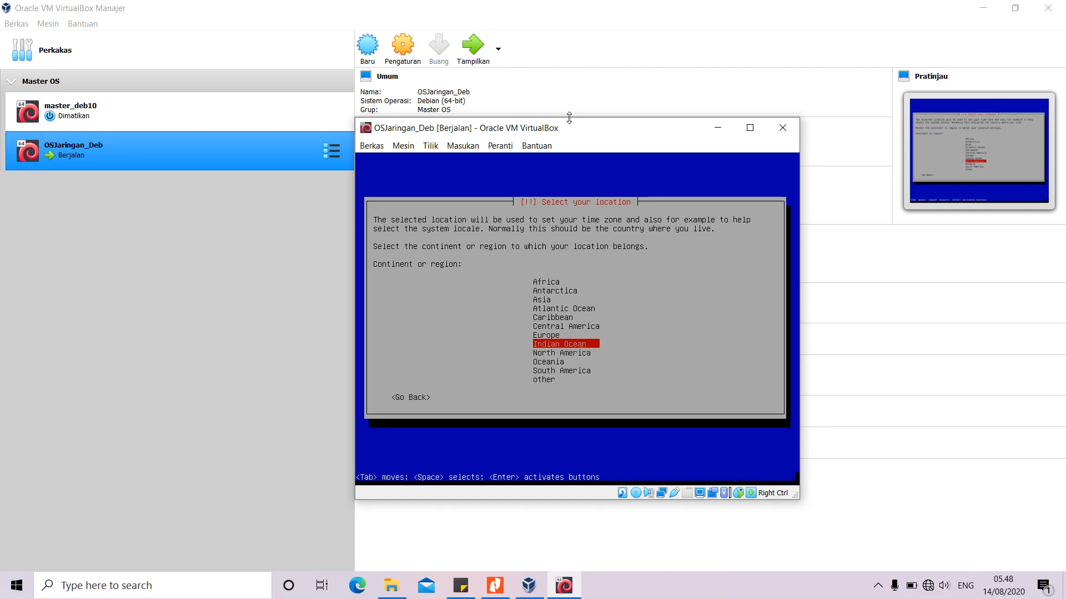
key(Return)
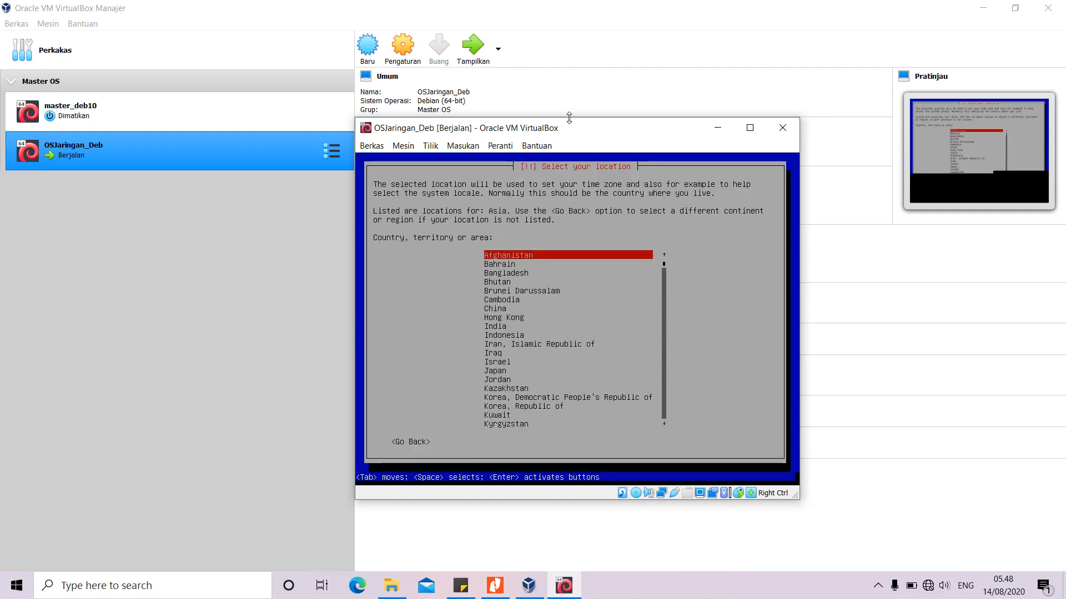
key(Down)
key(Down)
key(Down)
key(Down)
key(Down)
key(Down)
key(Down)
key(Down)
key(Down)
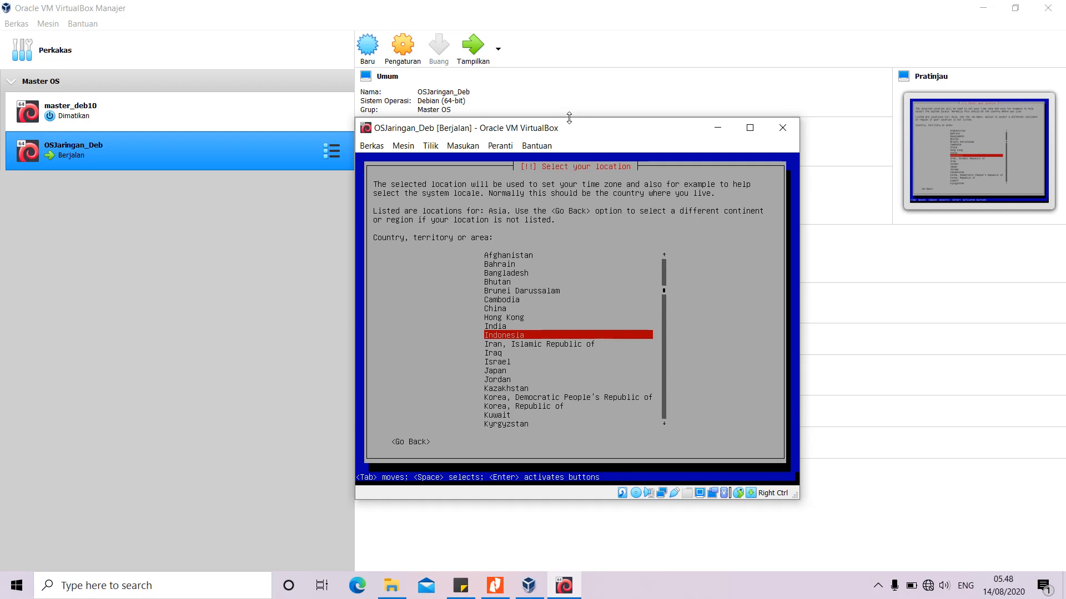
key(Return)
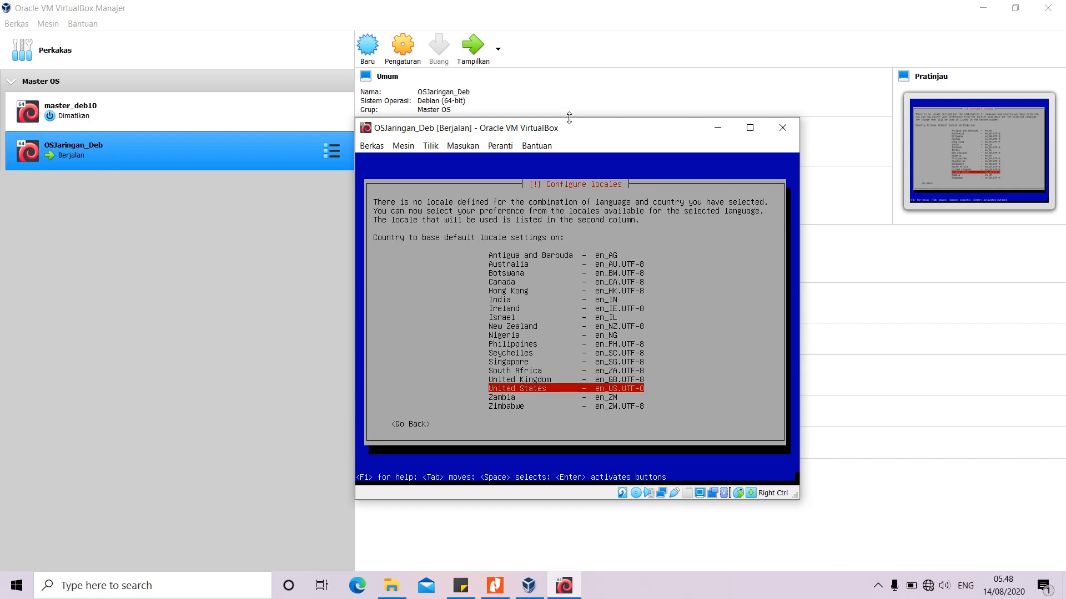
Step: Accept United States as the locale basis and the American English keymap
key(Return)
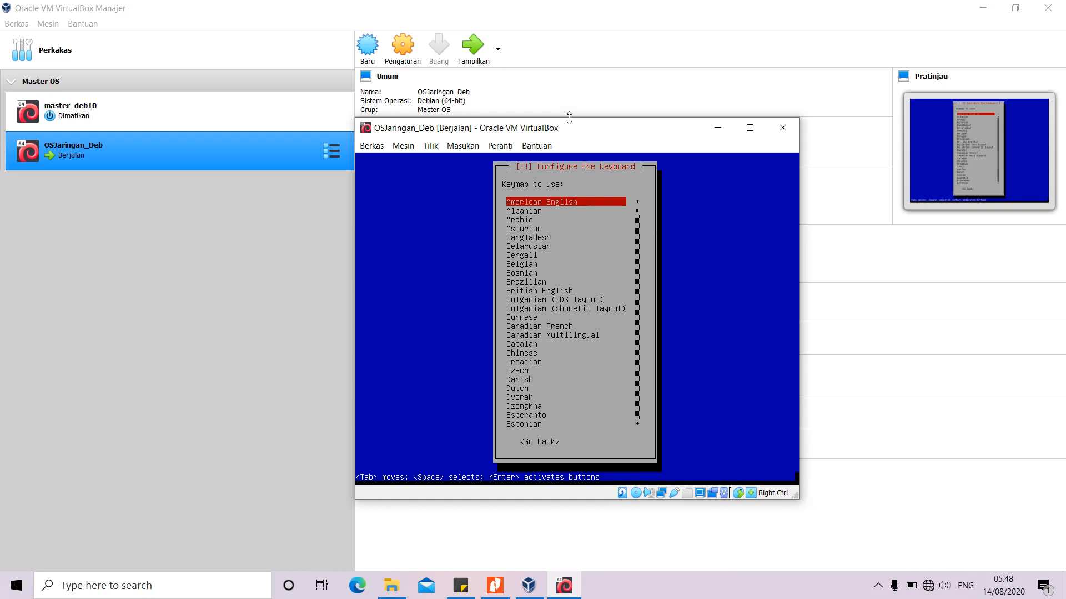
key(Return)
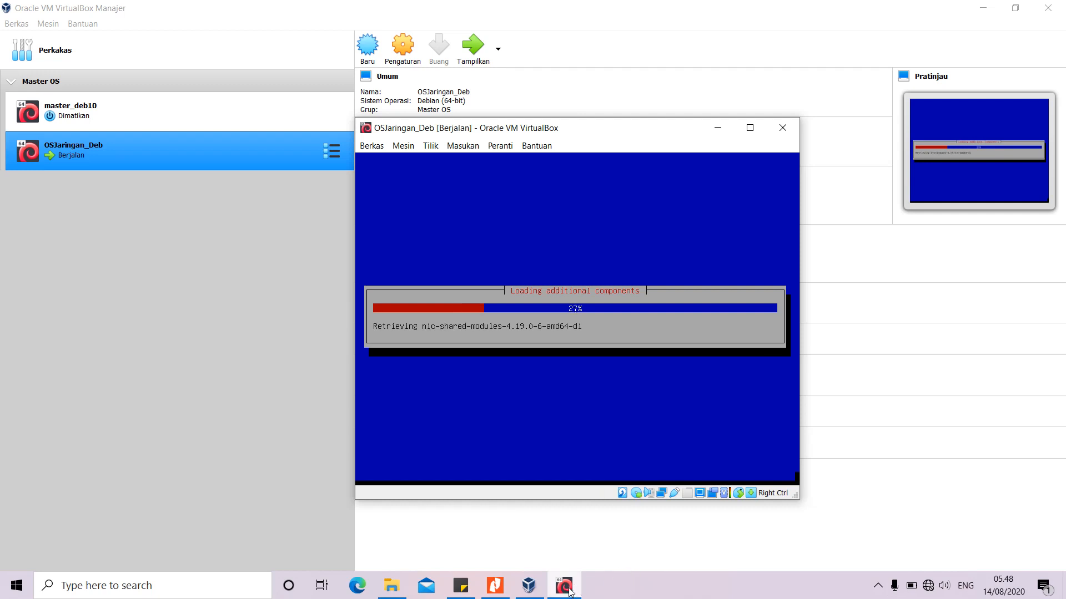
click(881, 589)
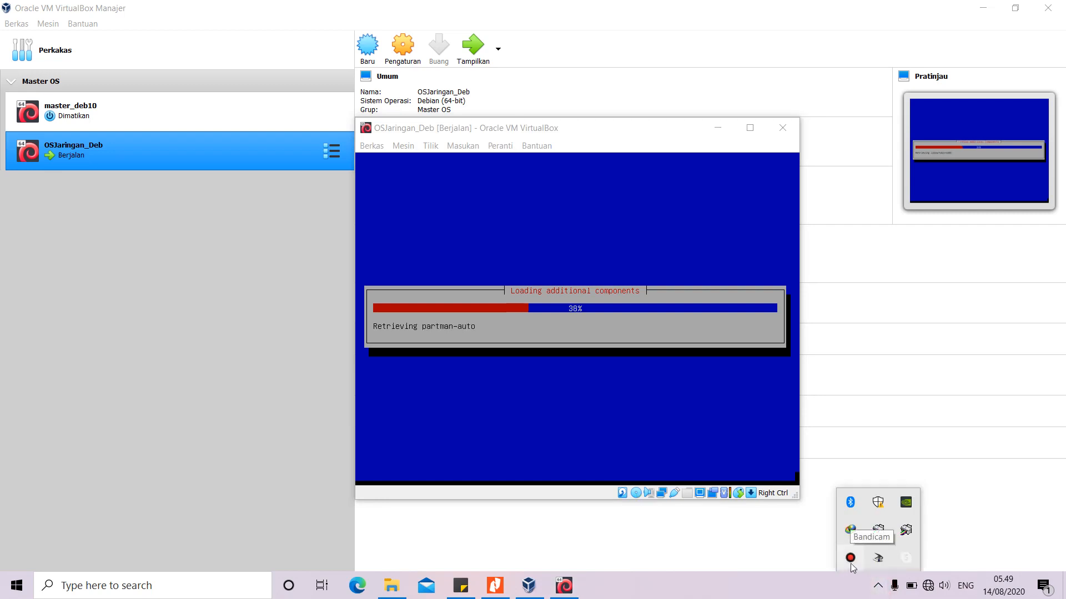
Step: Move the Bandicam recorder window to the lower right of the screen and pause recording
click(850, 559)
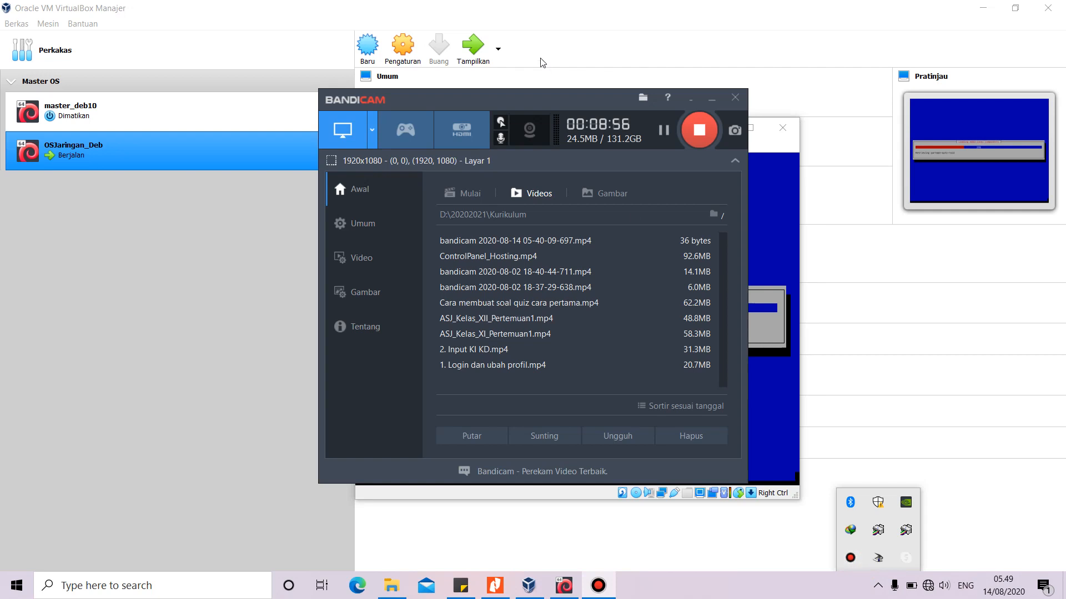
drag(544, 104, 866, 361)
click(986, 390)
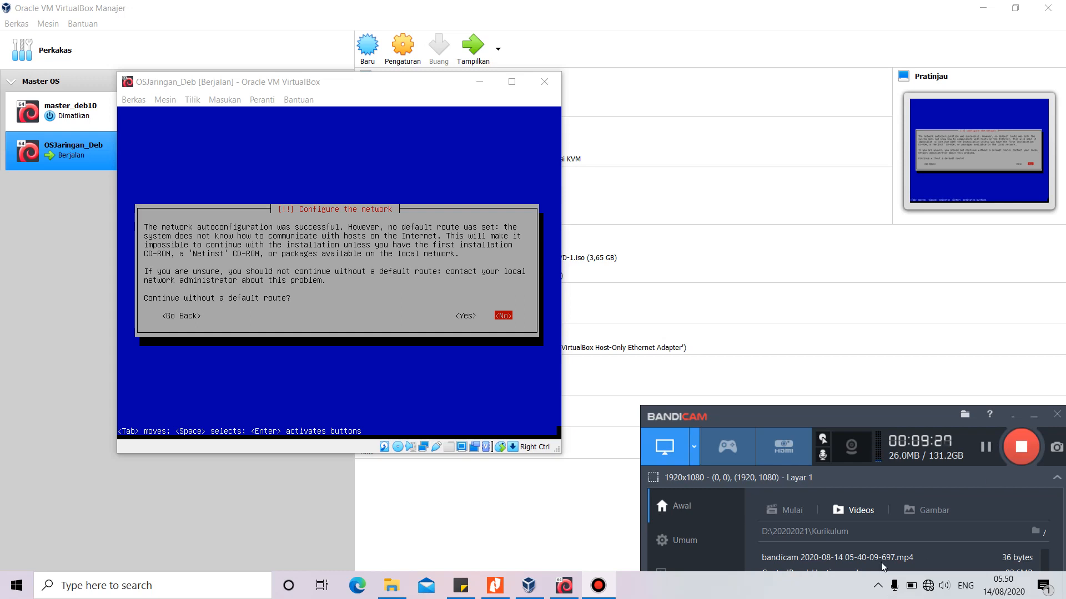
Step: Go back from the name server step to the network configuration method list
click(148, 262)
key(Tab)
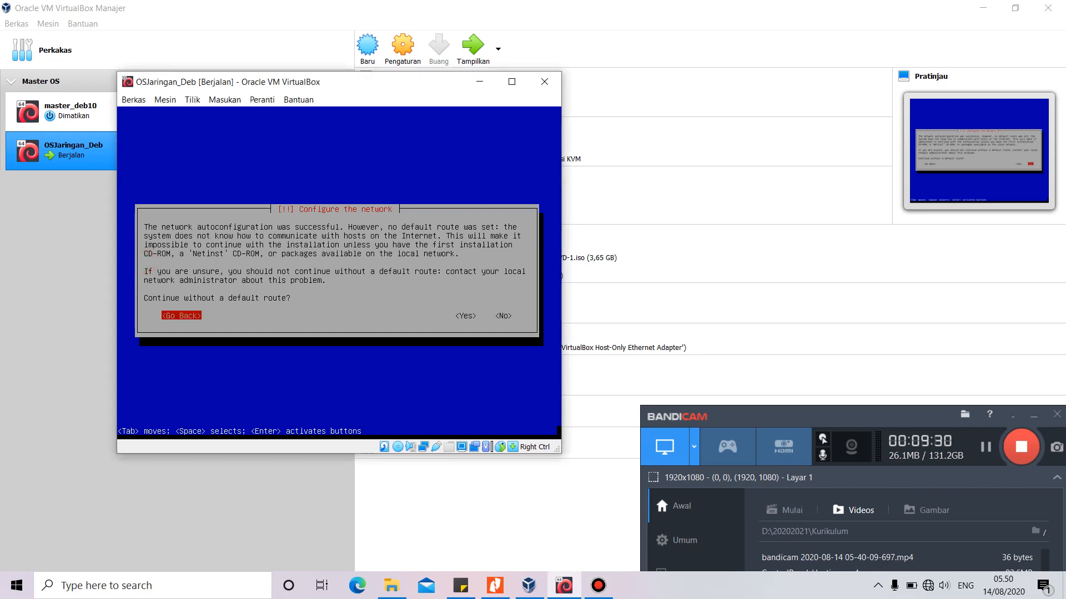
key(Return)
key(Tab)
key(Tab)
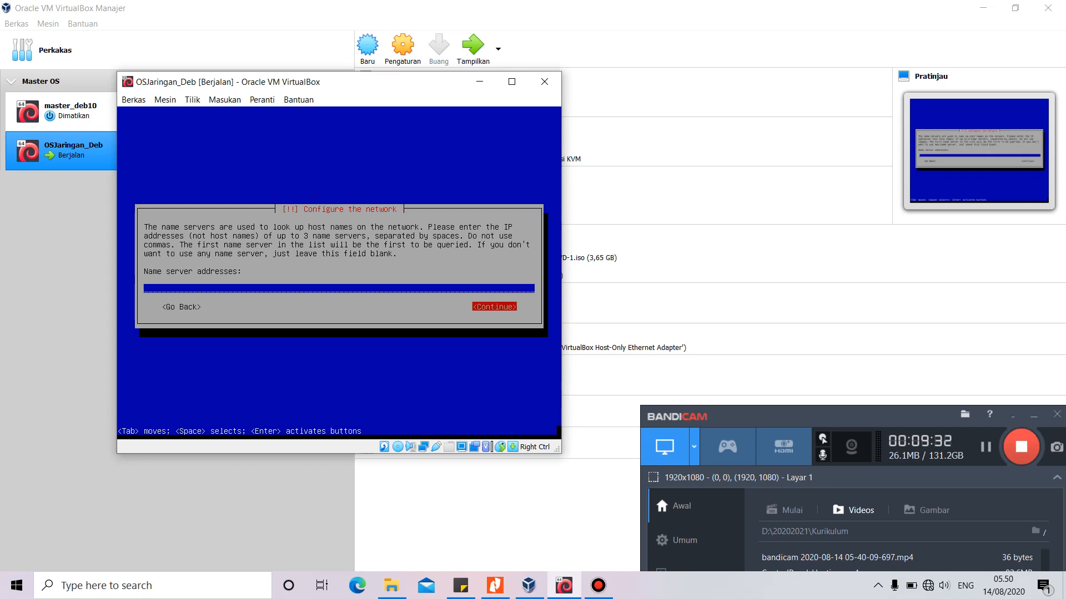
key(Return)
key(Tab)
key(Tab)
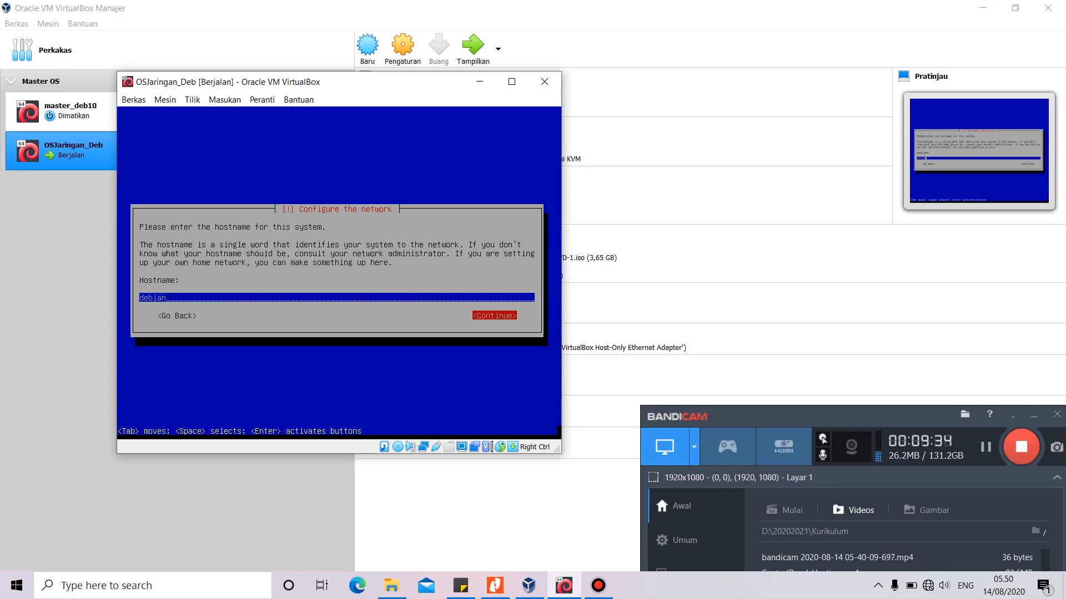
key(Return)
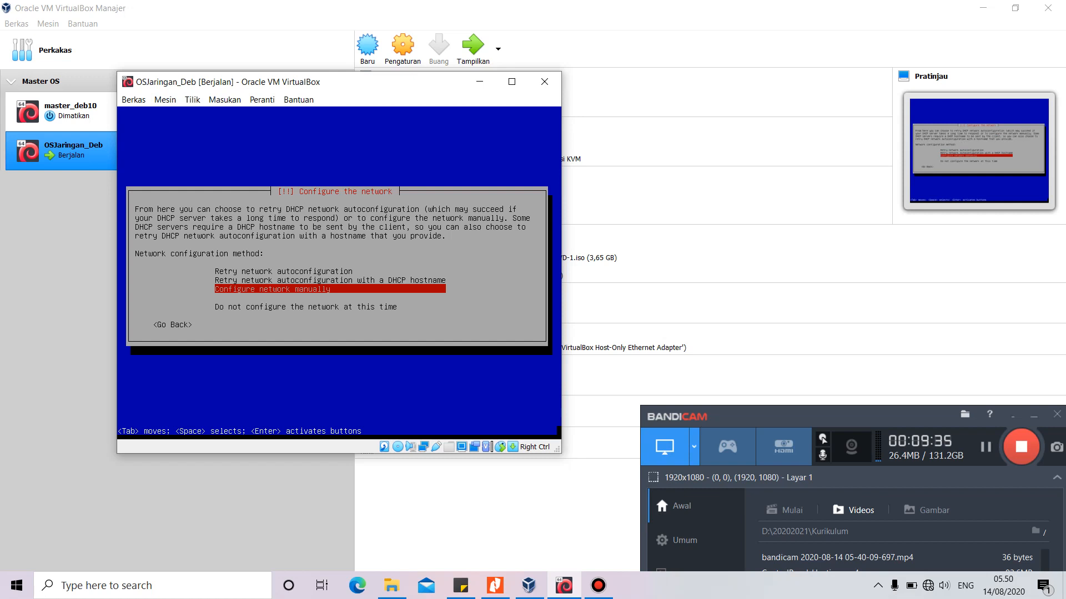
Step: Choose 'Configure network manually' as the network configuration method
key(Up)
key(Down)
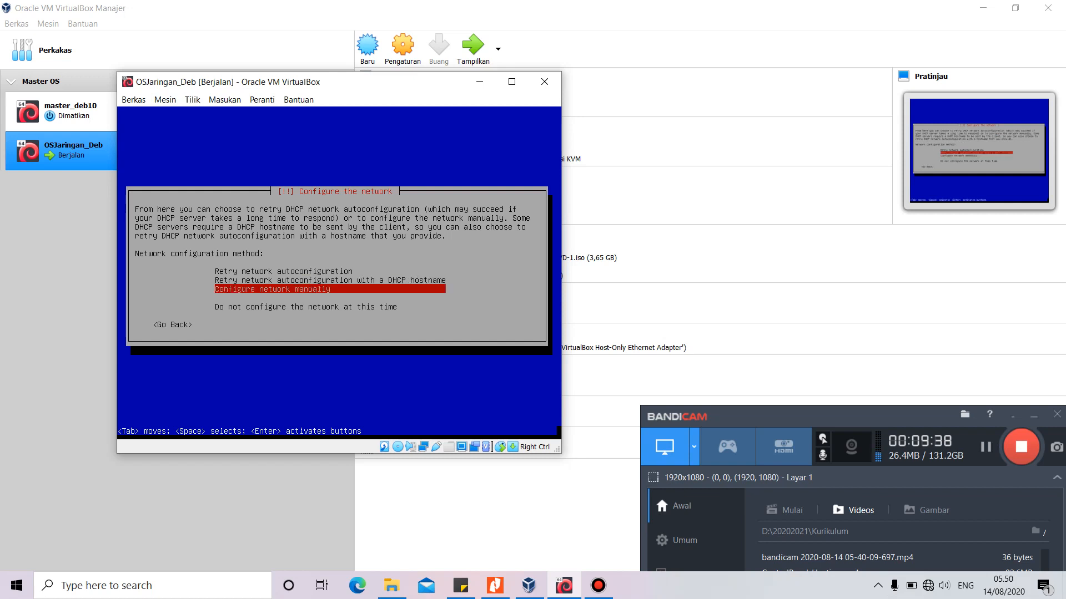
key(Up)
key(Down)
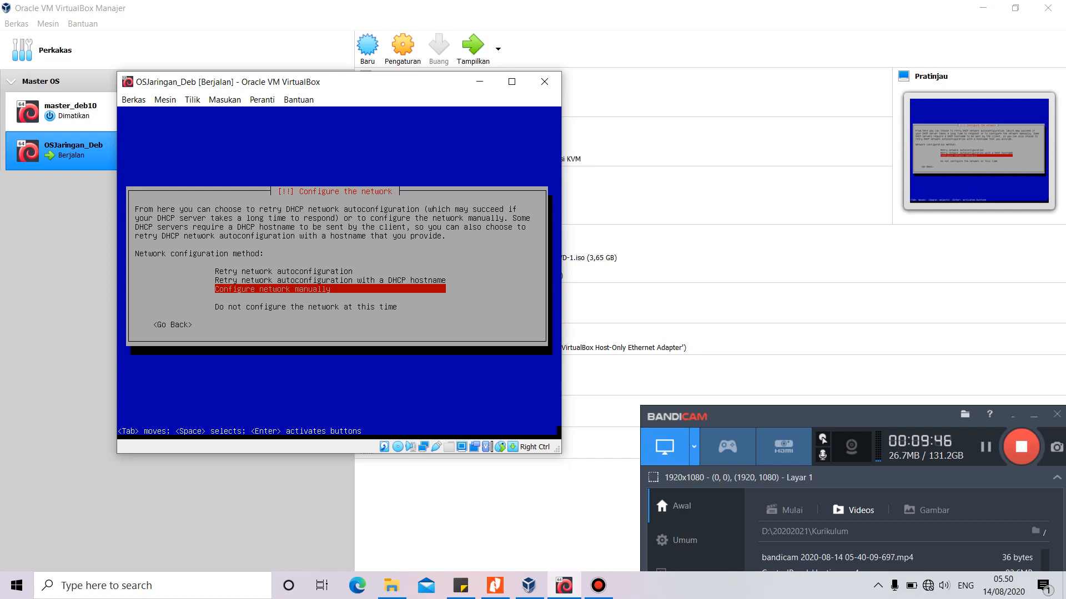
key(Return)
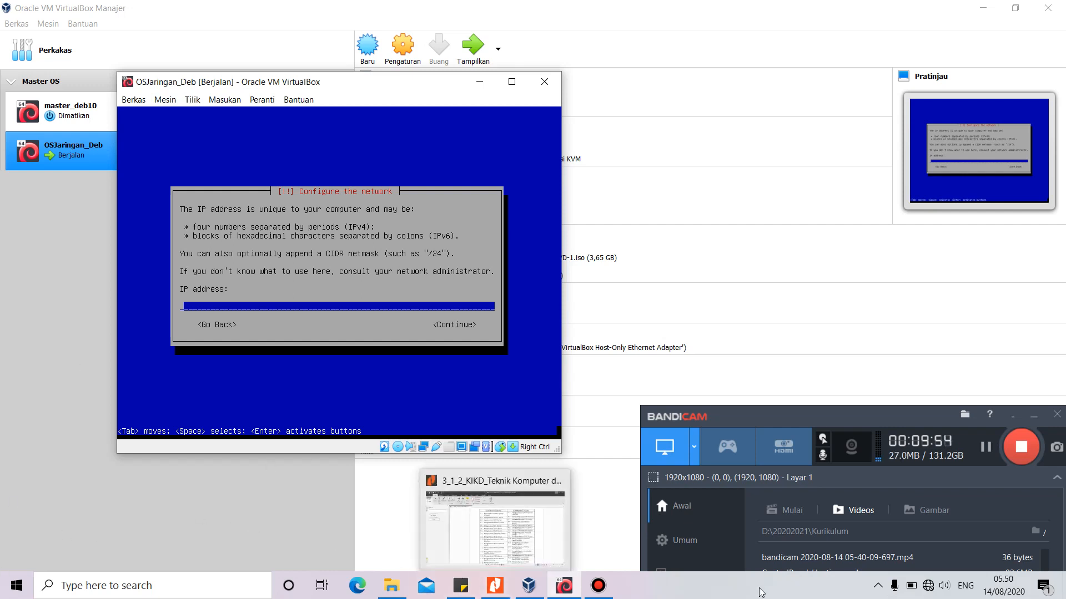
Step: Check the VirtualBox Host-Only Network adapter's details: IPv4 192.168.0.1, mask 255.255.255.0
click(881, 589)
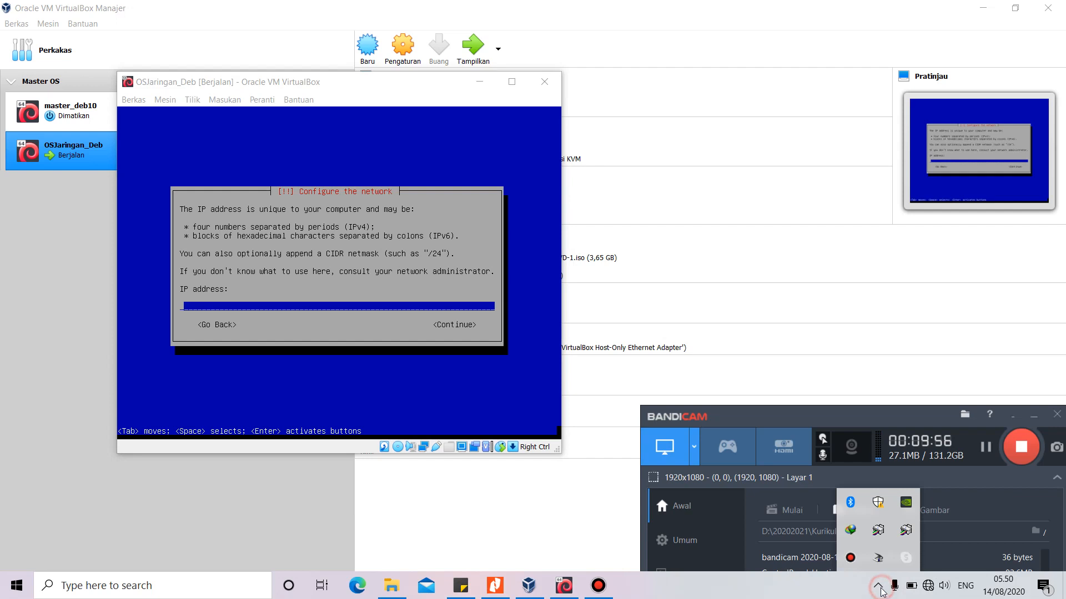
right_click(926, 586)
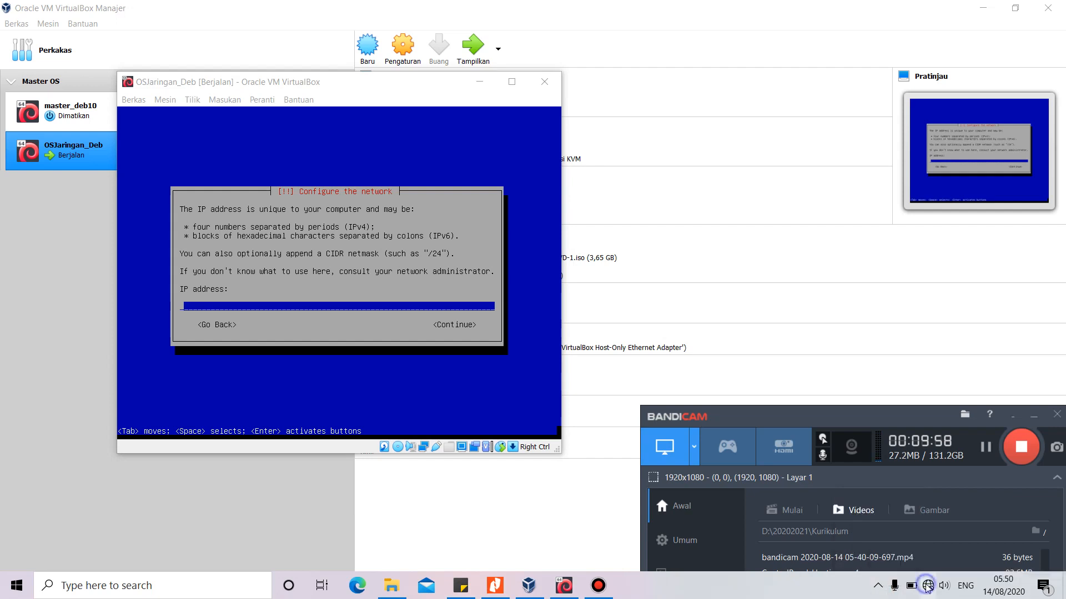
click(923, 567)
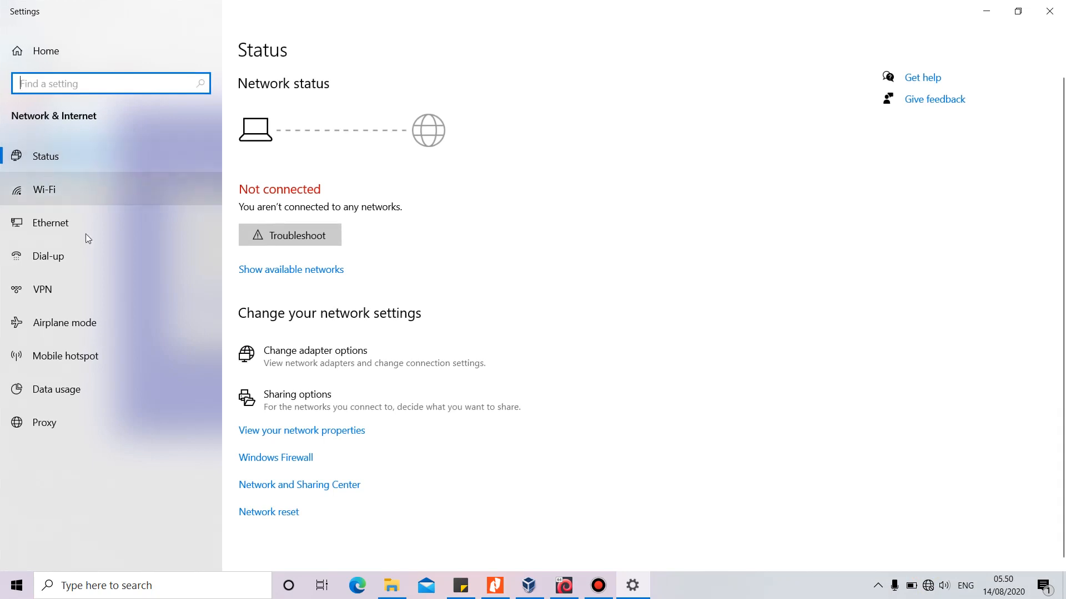
click(299, 354)
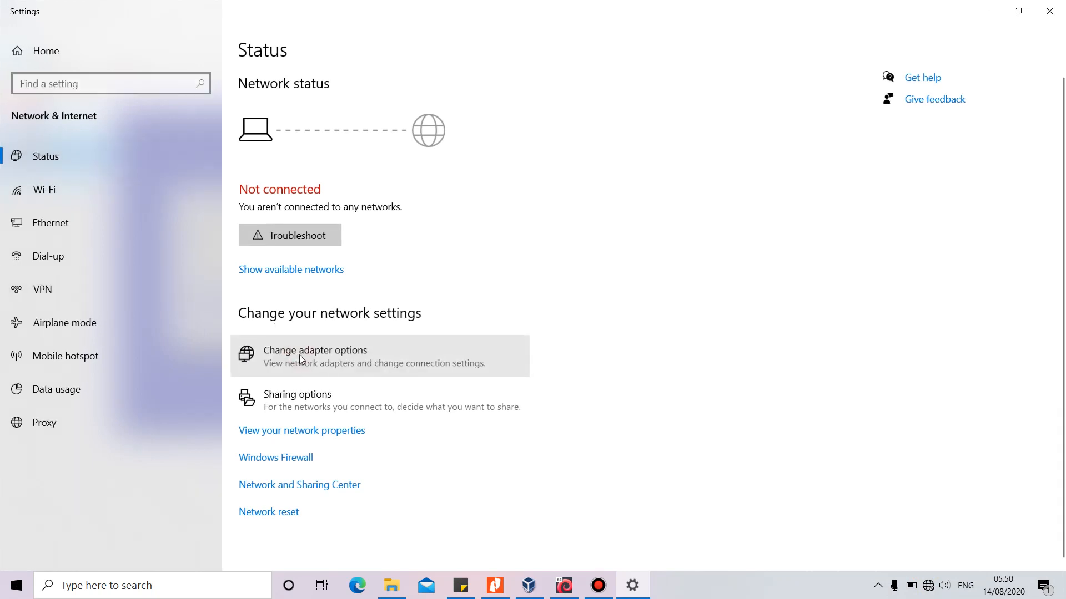
click(411, 86)
right_click(411, 86)
click(442, 111)
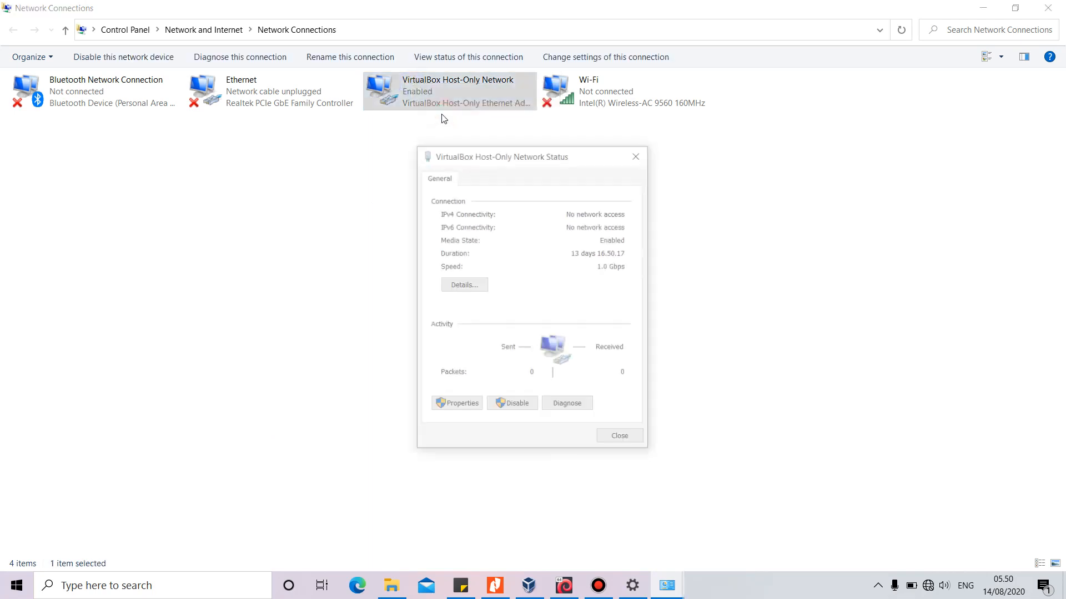
click(464, 289)
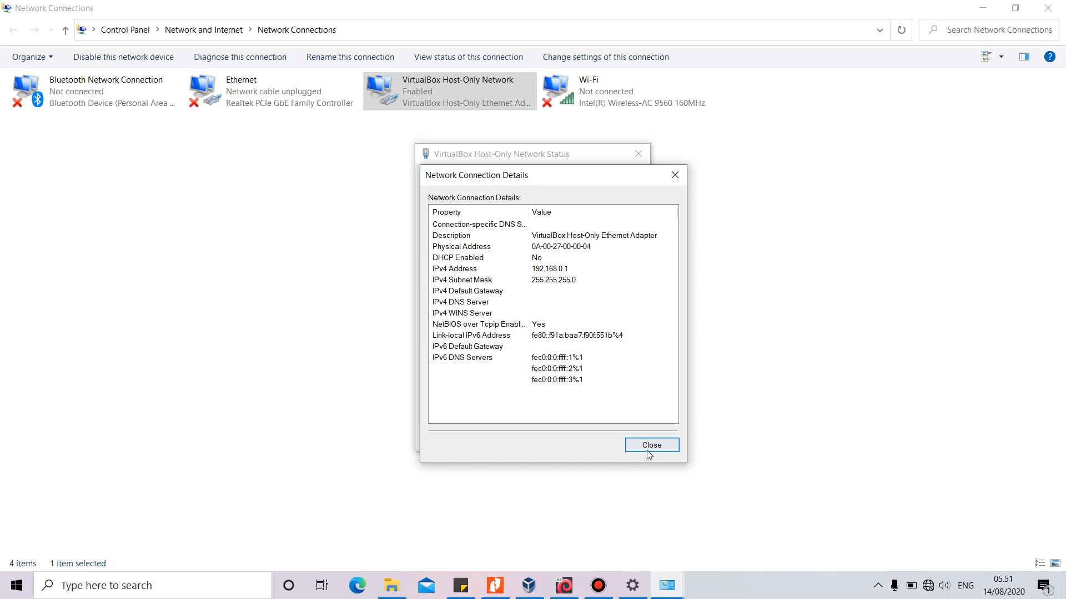
click(531, 590)
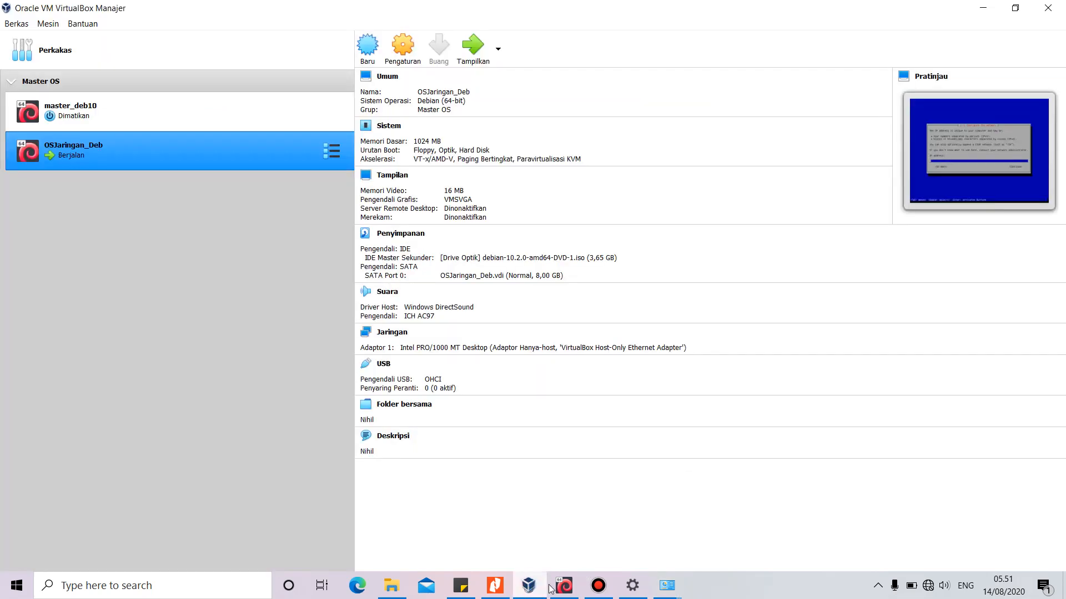
Step: Give the VM the IP address 192.168.0.2/24 and clear the gateway's last digit
click(565, 589)
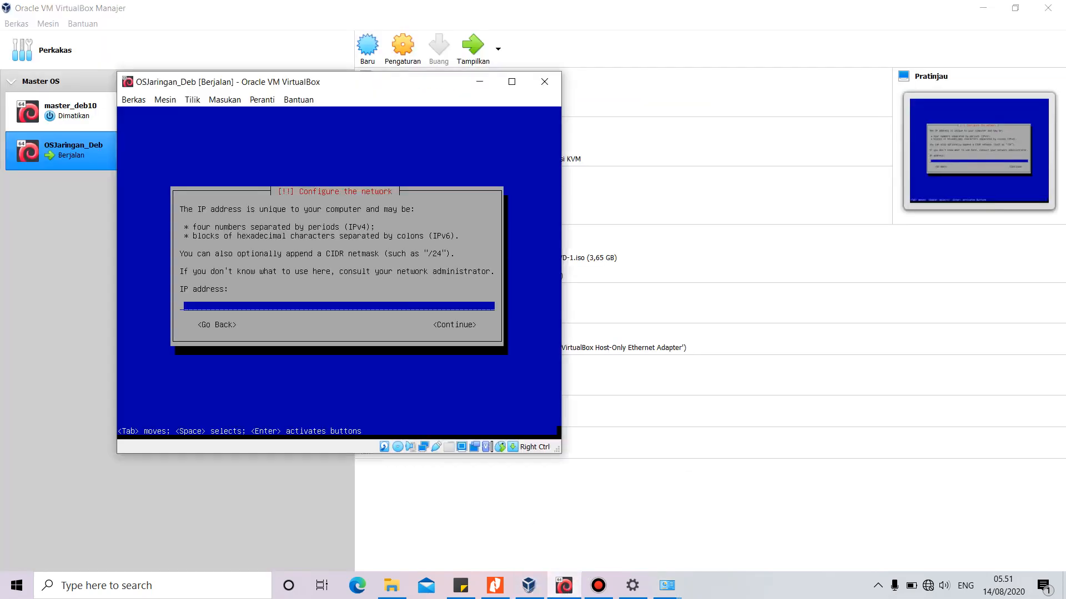
text(192.168.0.2/24)
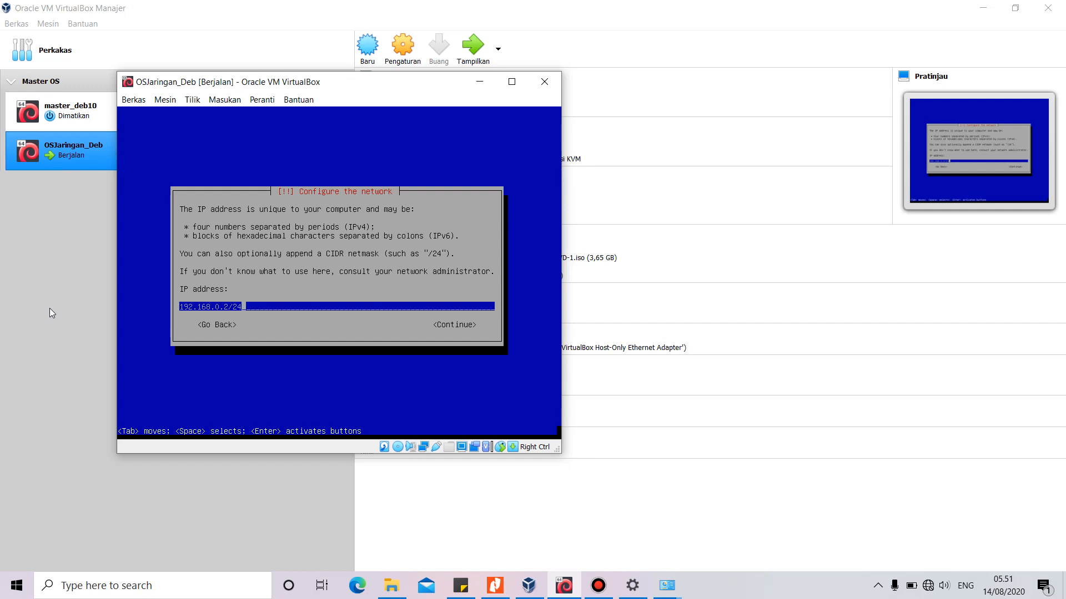
key(Tab)
key(Return)
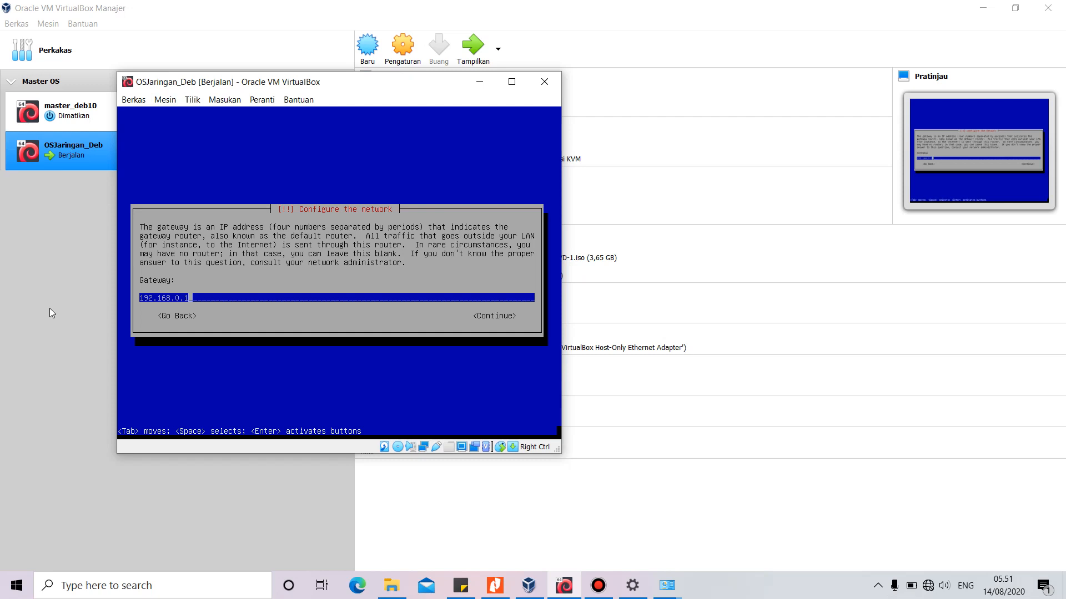
key(BackSpace)
Step: Finish the gateway as 192.168.0.5 and continue
text(5)
key(Tab)
key(Return)
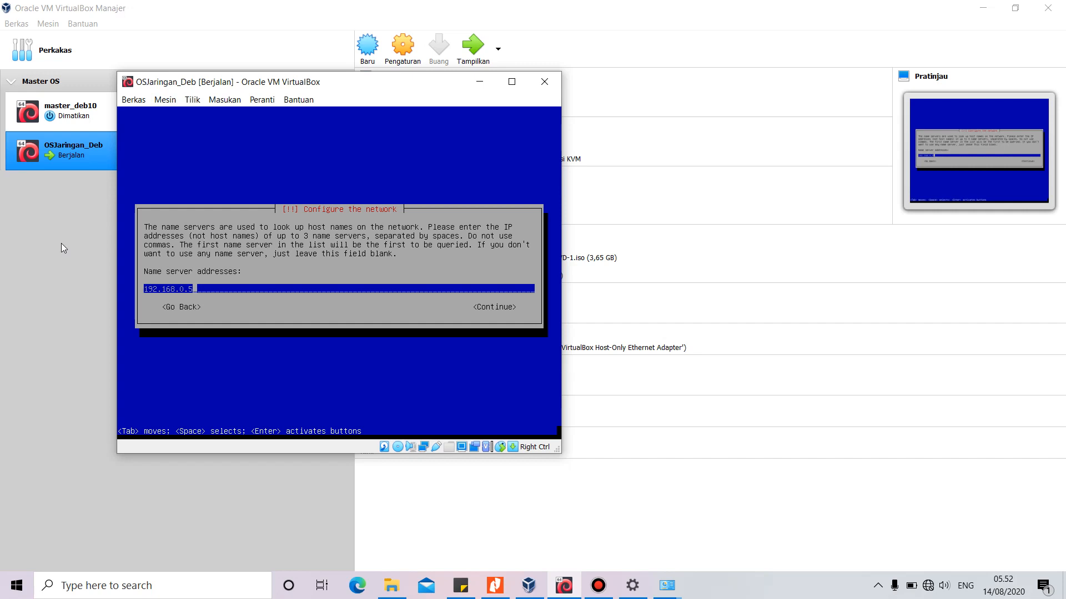
Step: Add 8.8.8.8 after 192.168.0.5 as a second name server and submit
text(8.8.8.8)
key(Left)
key(Left)
key(Left)
key(Left)
key(Left)
key(Left)
key(Left)
key(Left)
key(Right)
key(Right)
key(Right)
key(Tab)
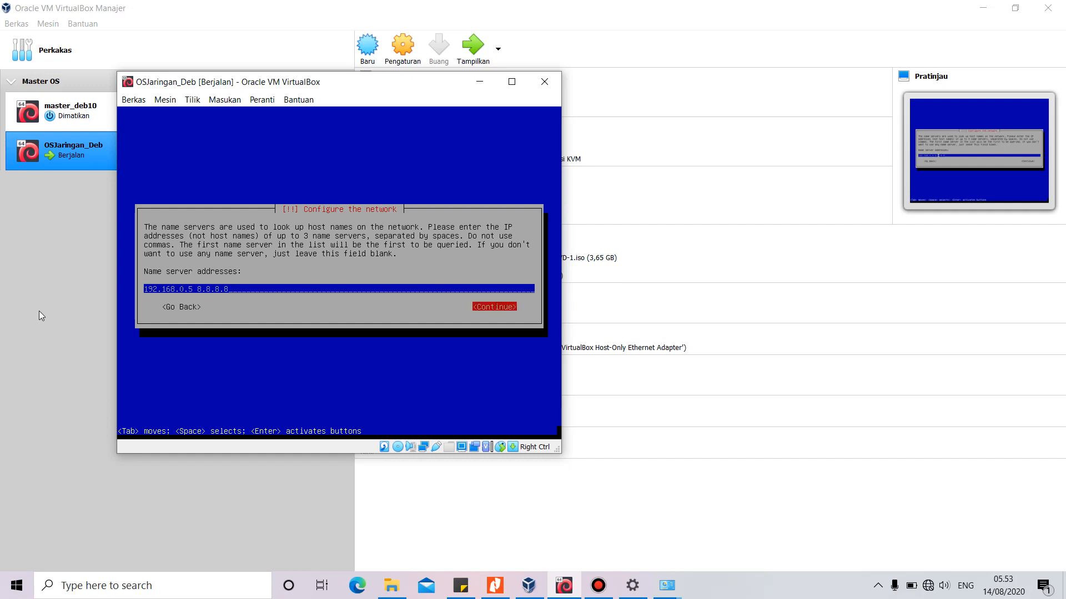
key(Return)
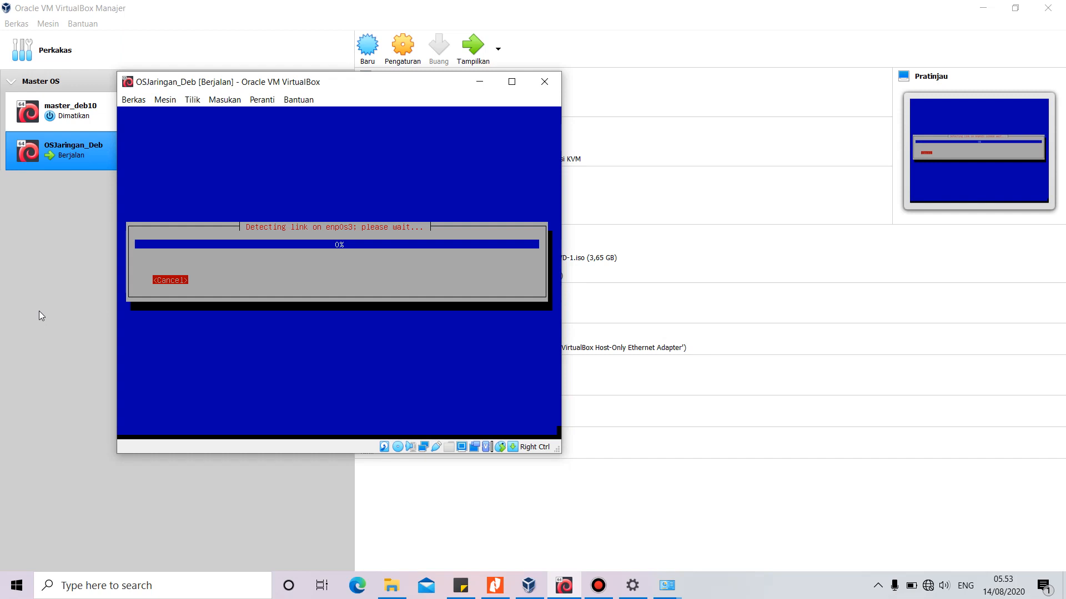
Step: Pause the Bandicam recording and return focus to the VM at the hostname prompt
click(603, 590)
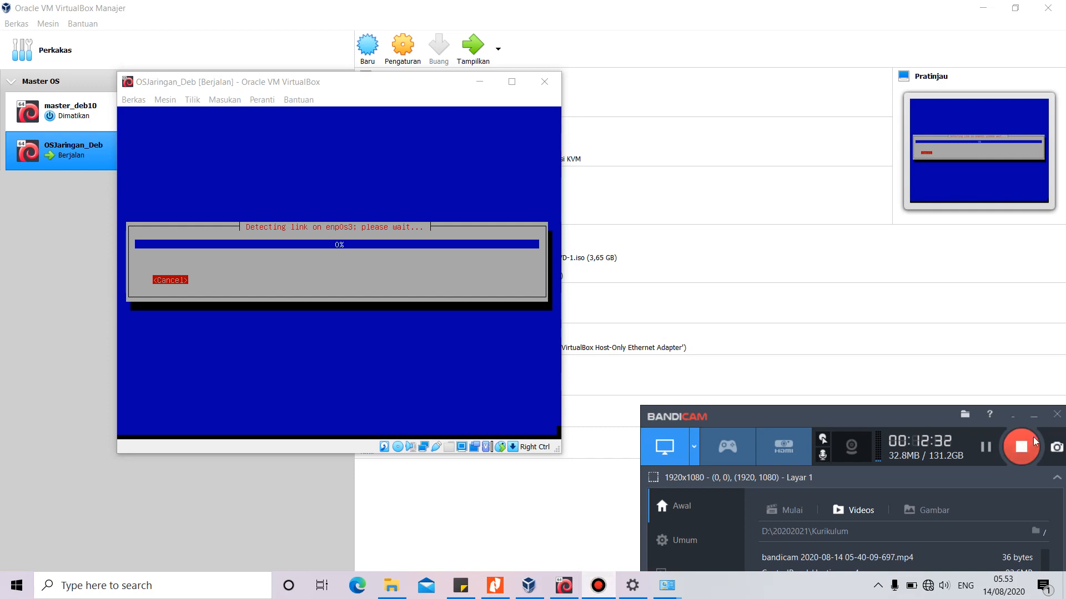
click(986, 447)
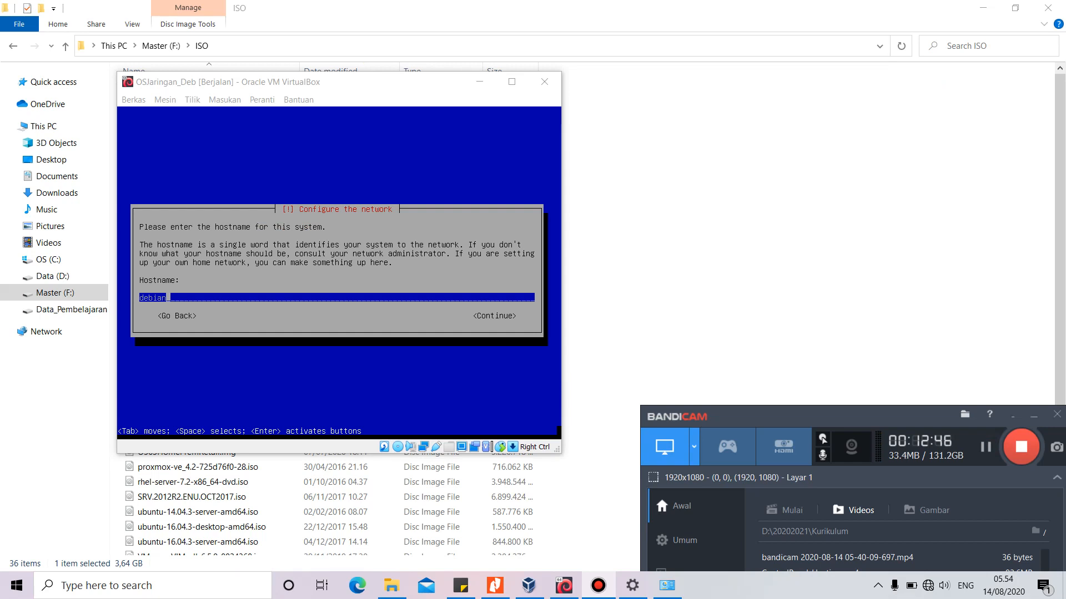
click(303, 86)
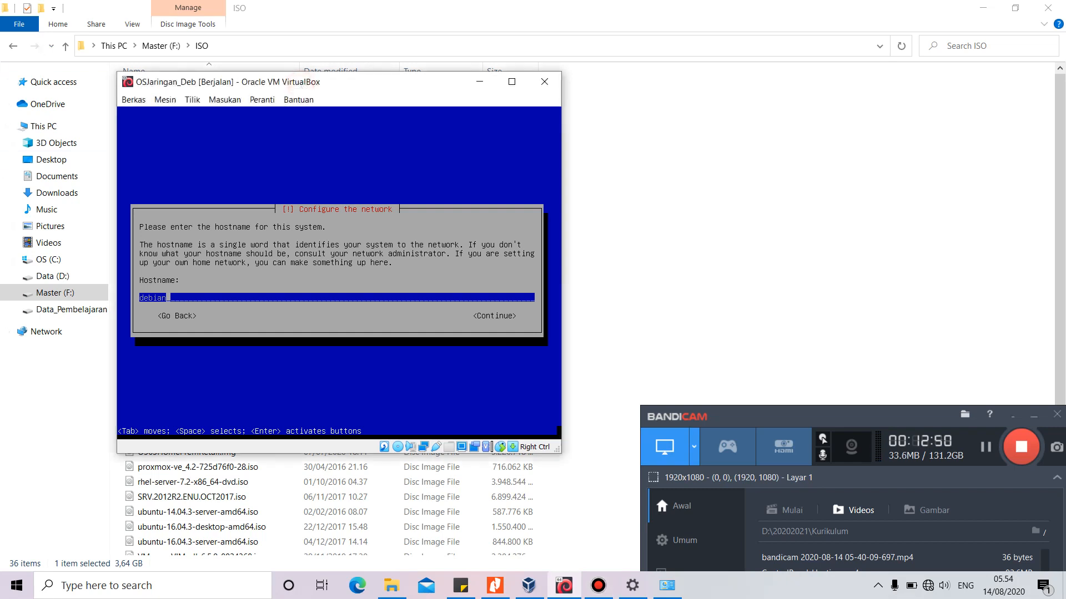
Step: Replace the default hostname 'debian' with the server's hostname
key(BackSpace)
key(BackSpace)
key(BackSpace)
key(BackSpace)
key(BackSpace)
key(BackSpace)
text(server-anton)
key(Tab)
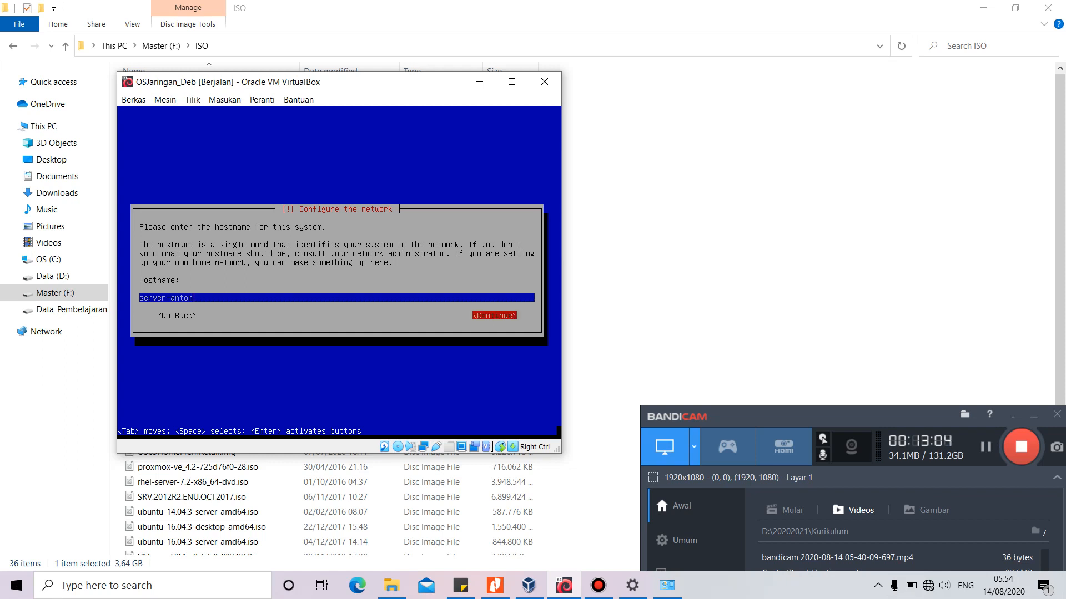
key(Return)
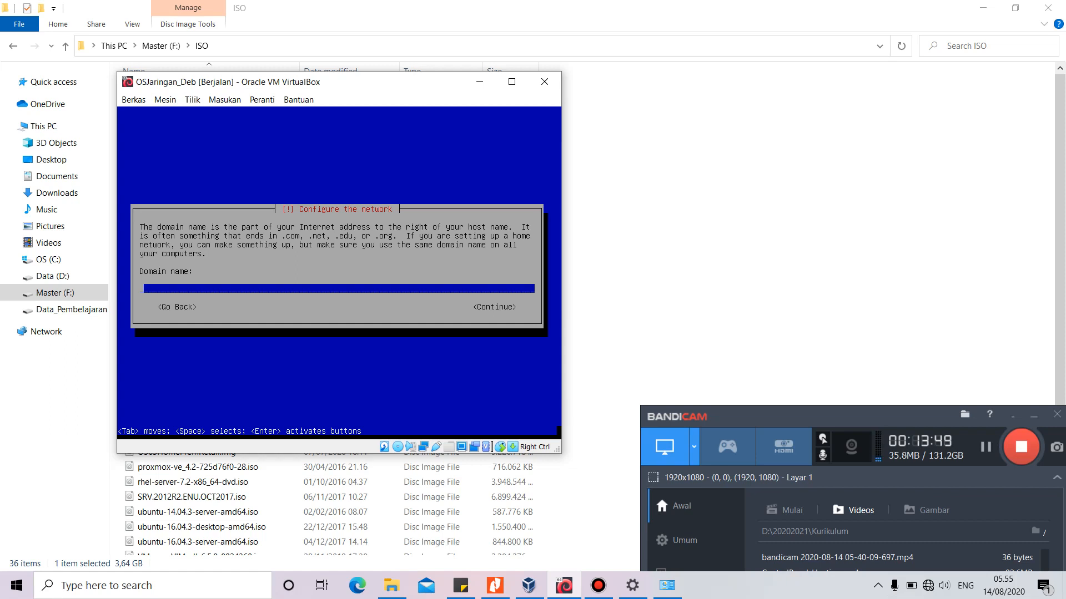
Step: Set the domain name to belajar.ant and begin entering the root password
text(belajar.ant)
key(Tab)
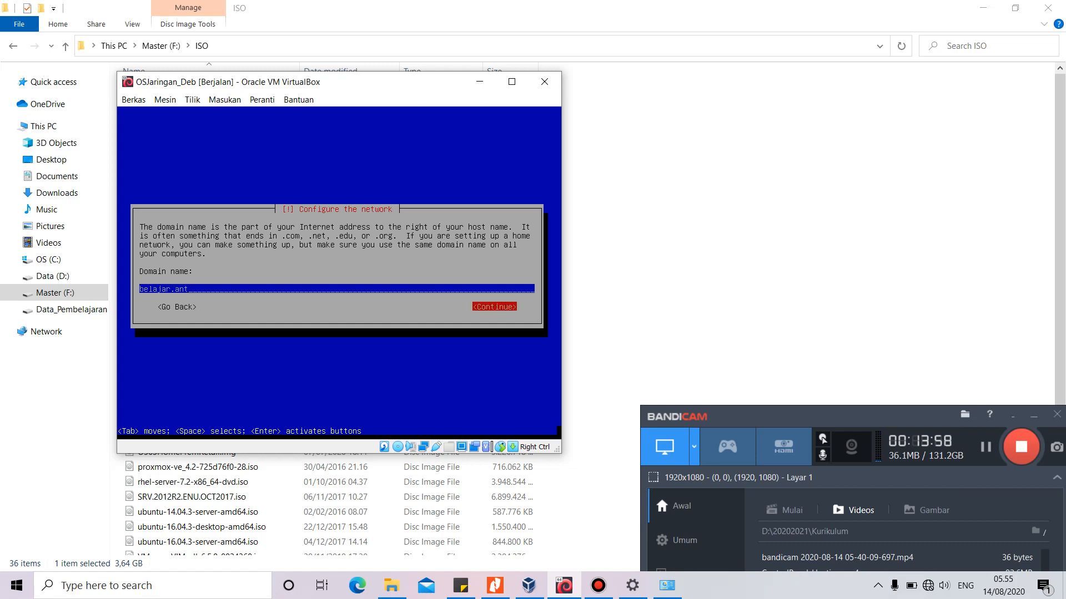
key(Return)
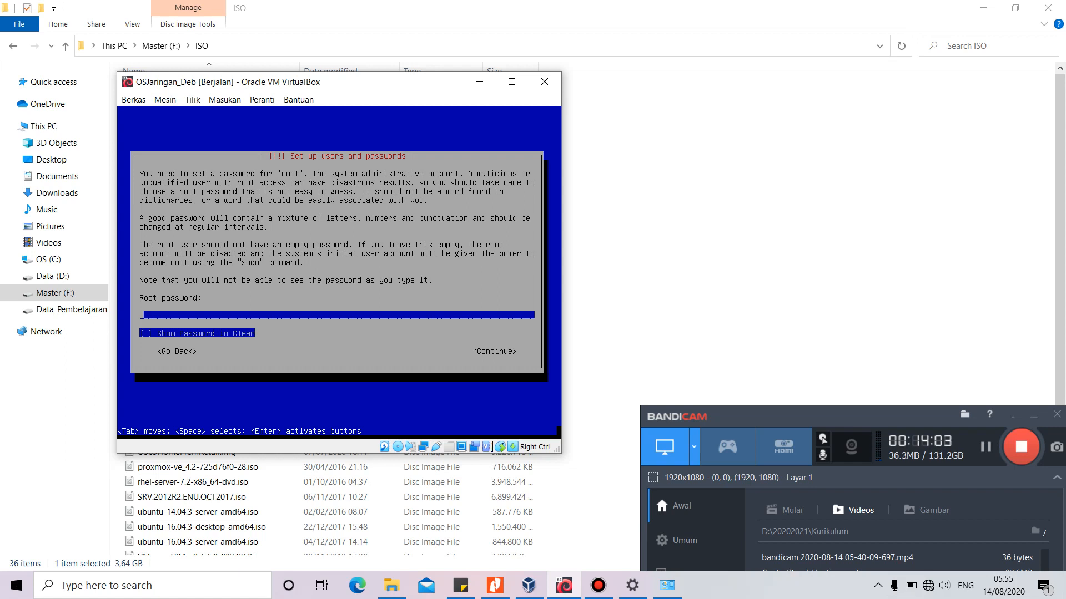
text(*)
Step: Submit the root password with Show Password in Clear unticked, then retype it to verify
key(Tab)
key(space)
key(space)
key(Tab)
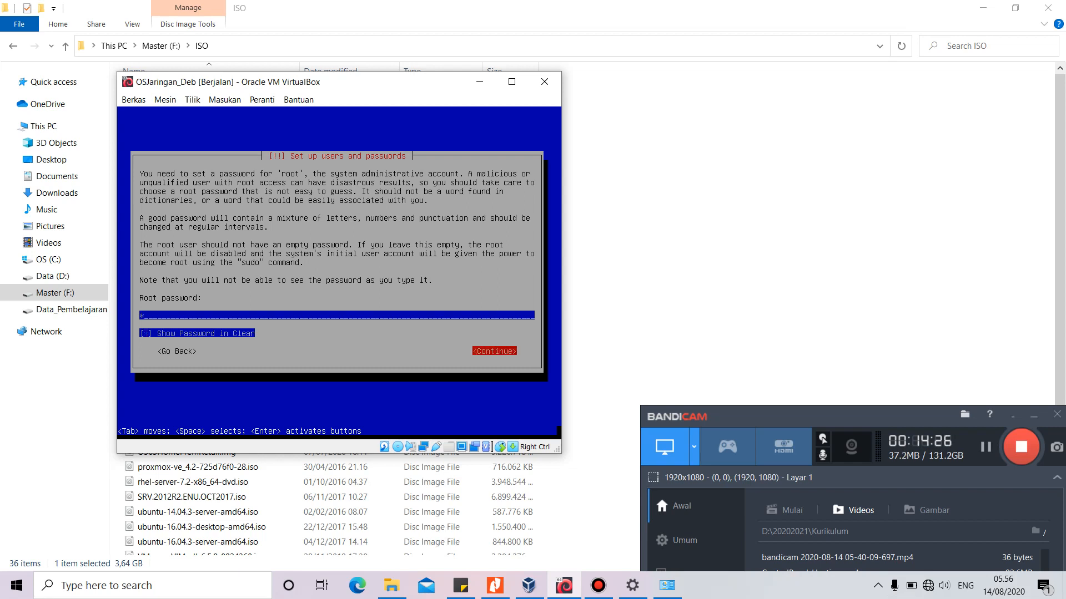
key(Return)
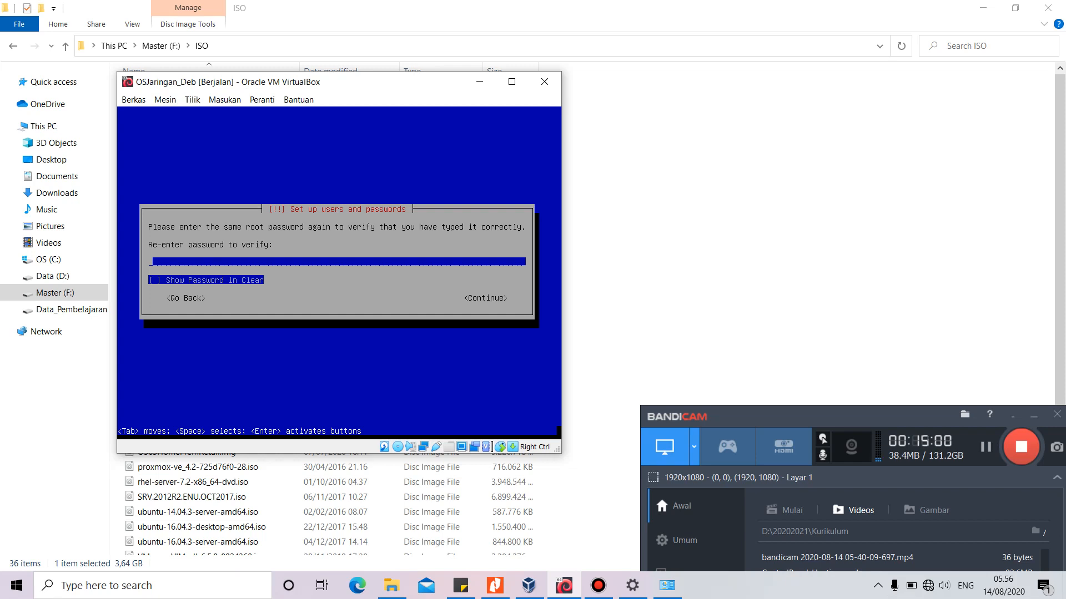
text(*)
key(Tab)
key(Tab)
key(Return)
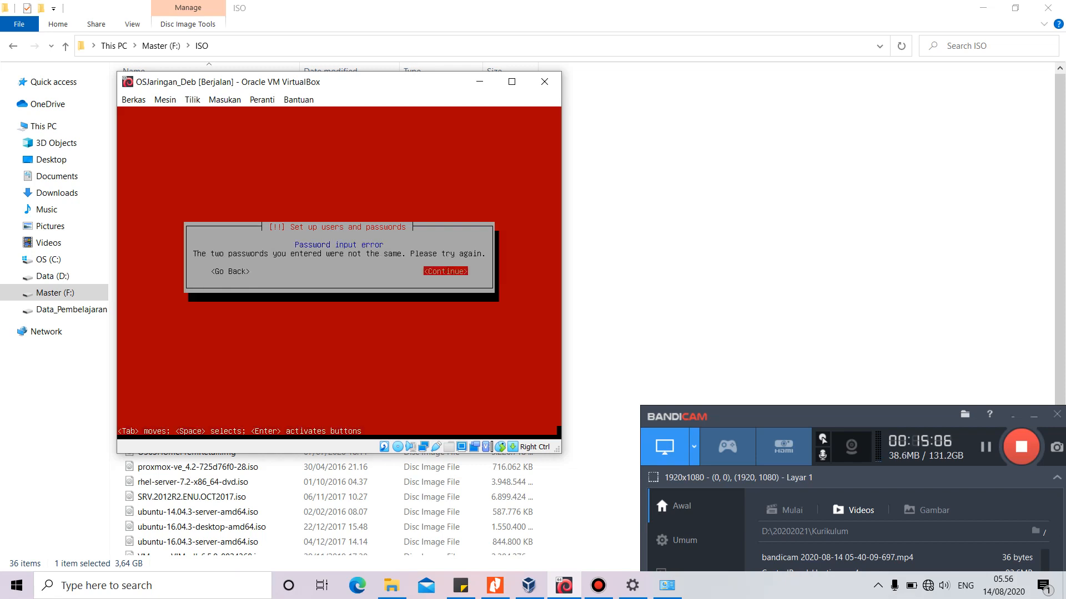
Step: Dismiss the mismatch error, then enter the root password and re-enter it to verify
key(Return)
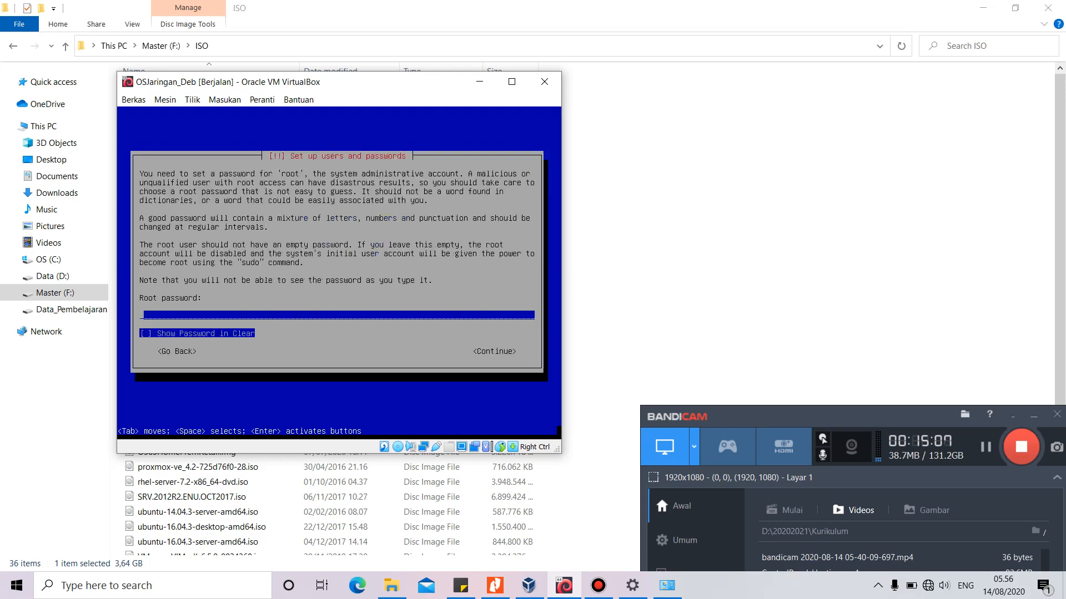
text(1)
key(Tab)
key(Tab)
key(Return)
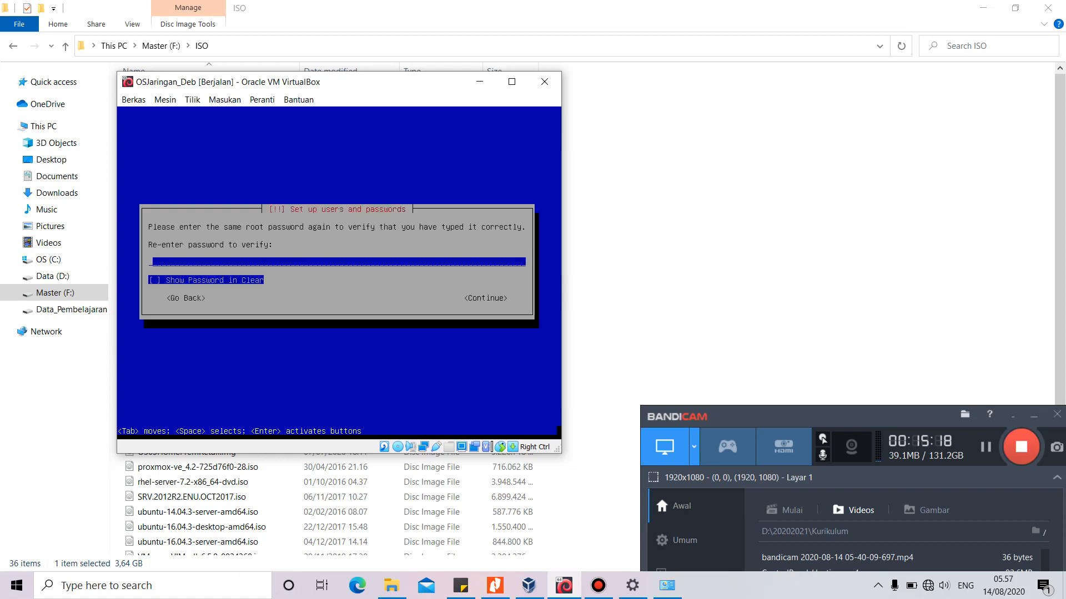
text(*)
key(Tab)
key(Tab)
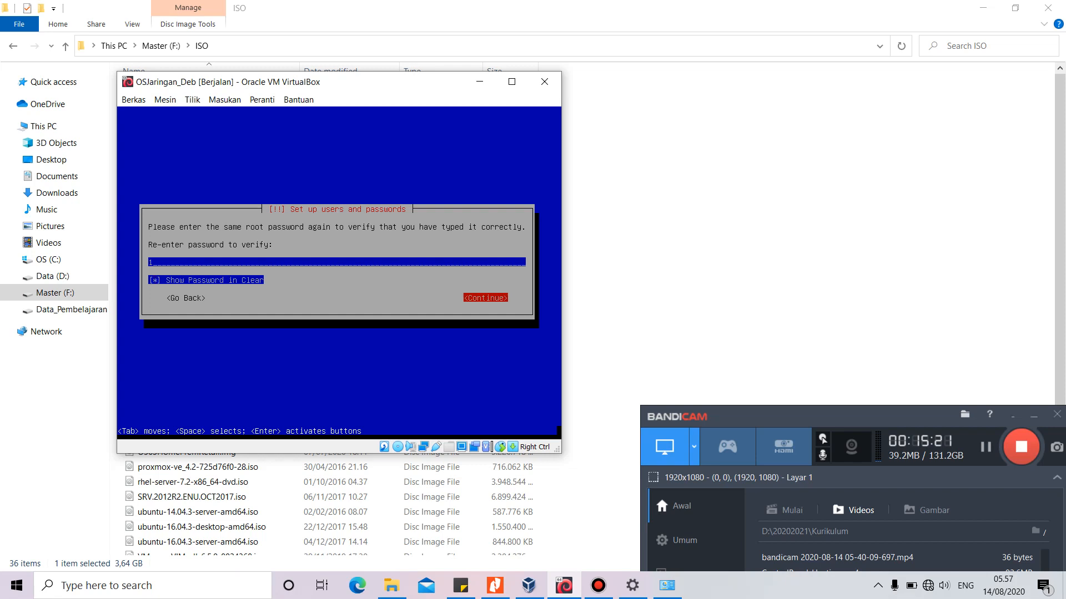
key(Return)
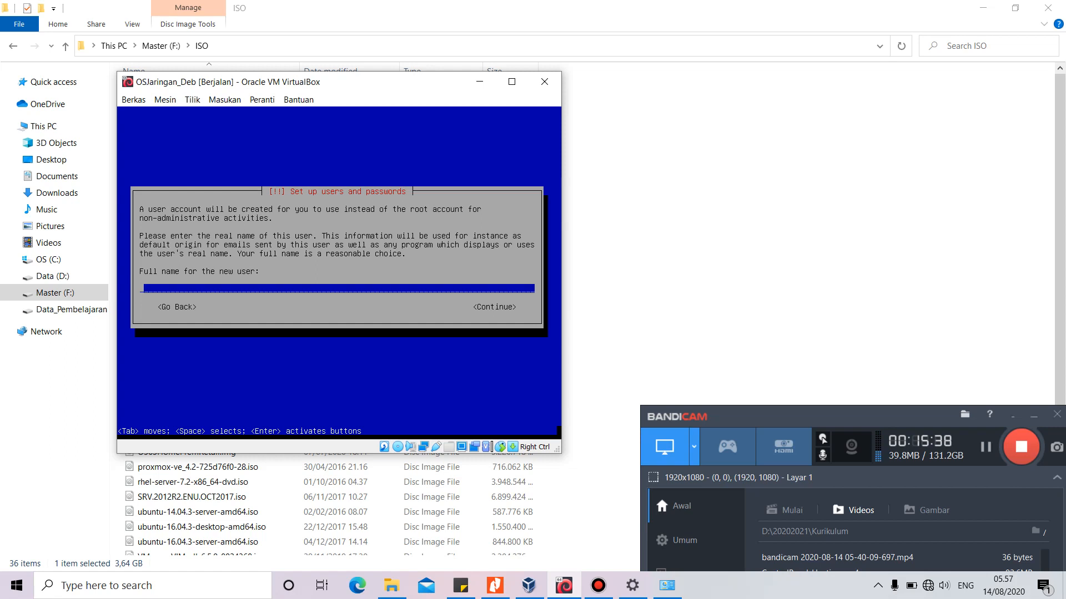
Step: Enter the new user's full name and replace the suggested username with a shorter one
text(muchamad anton)
key(Tab)
key(Return)
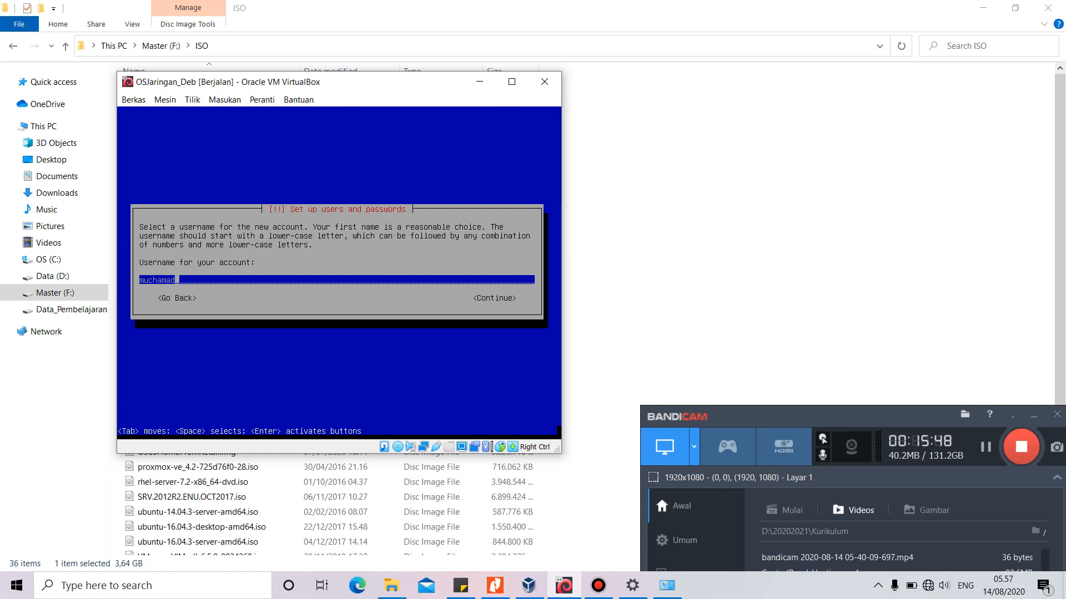
key(BackSpace)
key(BackSpace)
key(BackSpace)
key(BackSpace)
key(BackSpace)
key(BackSpace)
key(BackSpace)
key(BackSpace)
text(anton)
key(Tab)
key(Return)
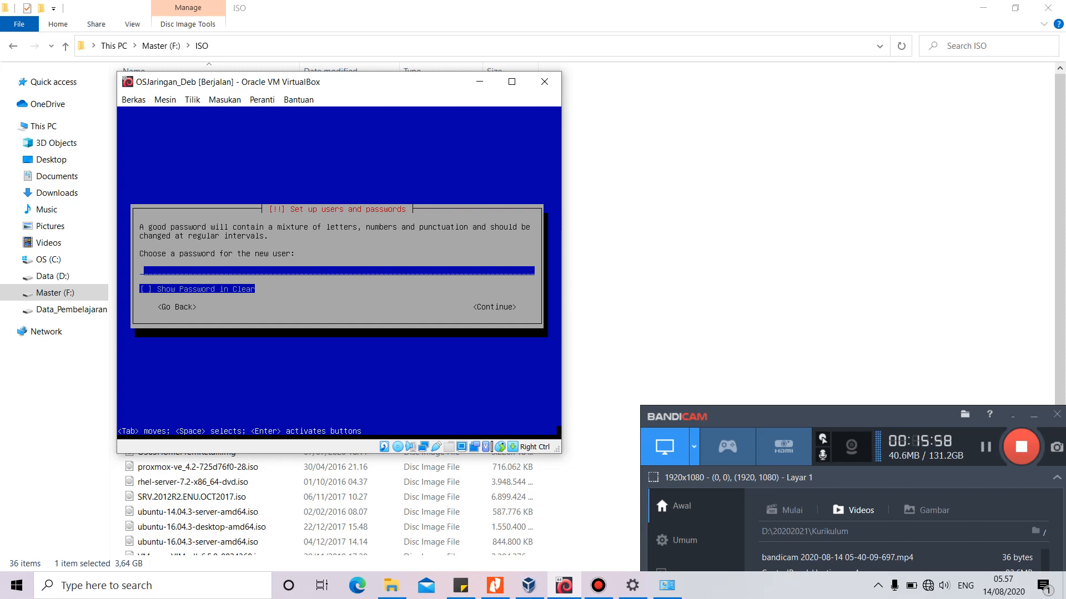
Step: Set the user's password and re-enter it to confirm
text(*)
key(Tab)
key(Tab)
key(Return)
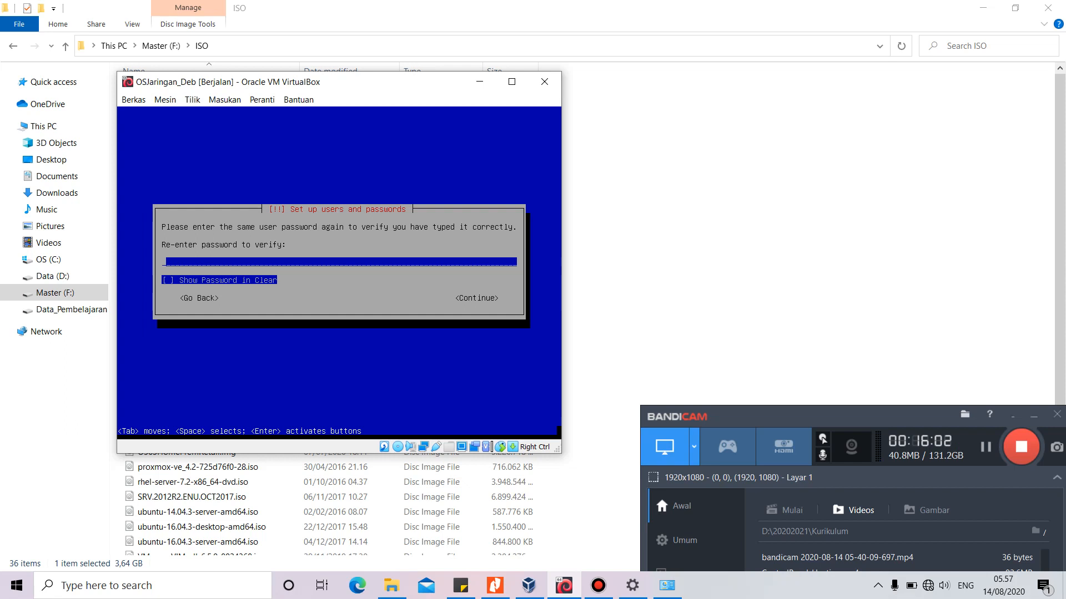
text(*)
key(Tab)
key(Tab)
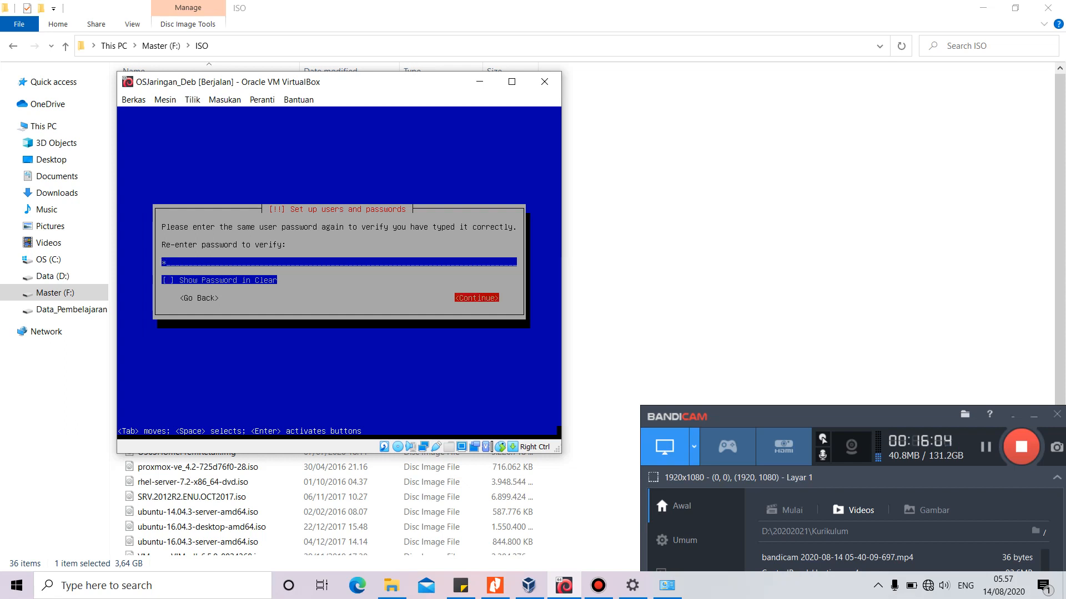
key(Return)
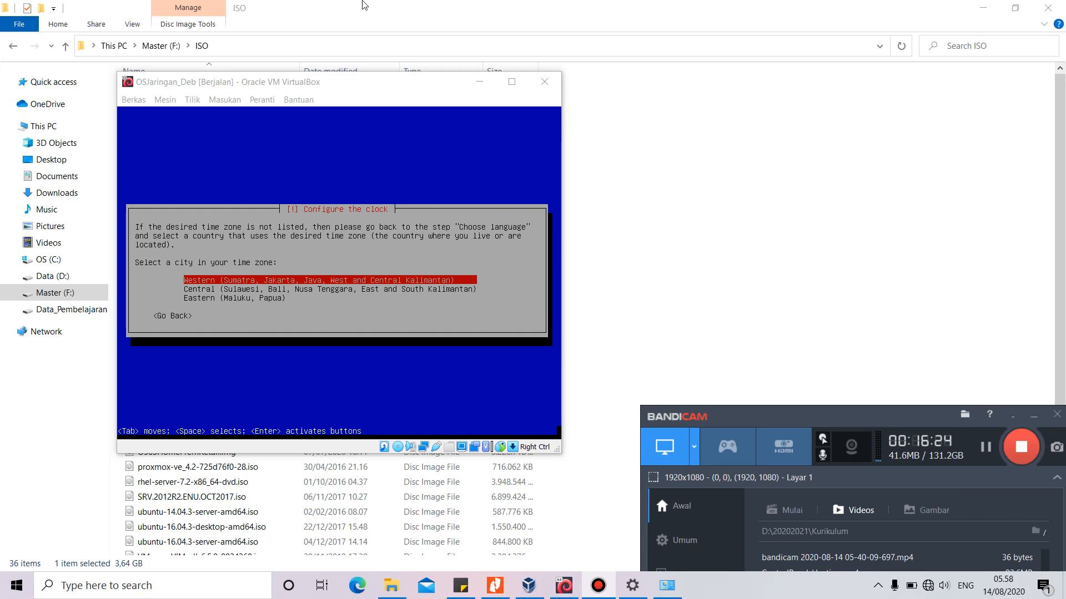
click(314, 84)
Step: Accept the Western (Sumatra, Jakarta) time zone and wait for the Partition disks screen
key(Return)
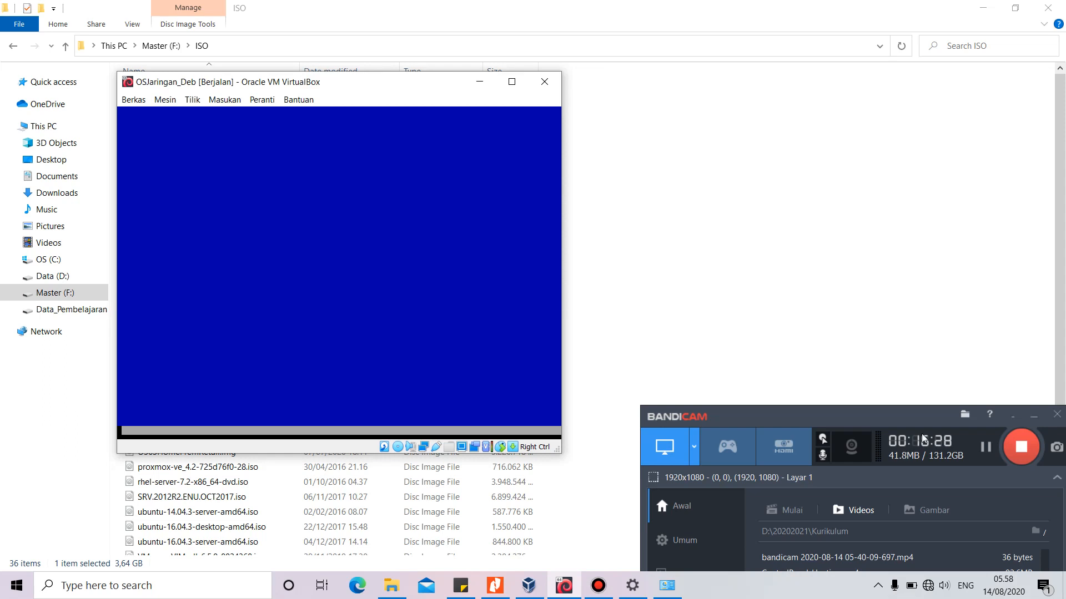
click(987, 451)
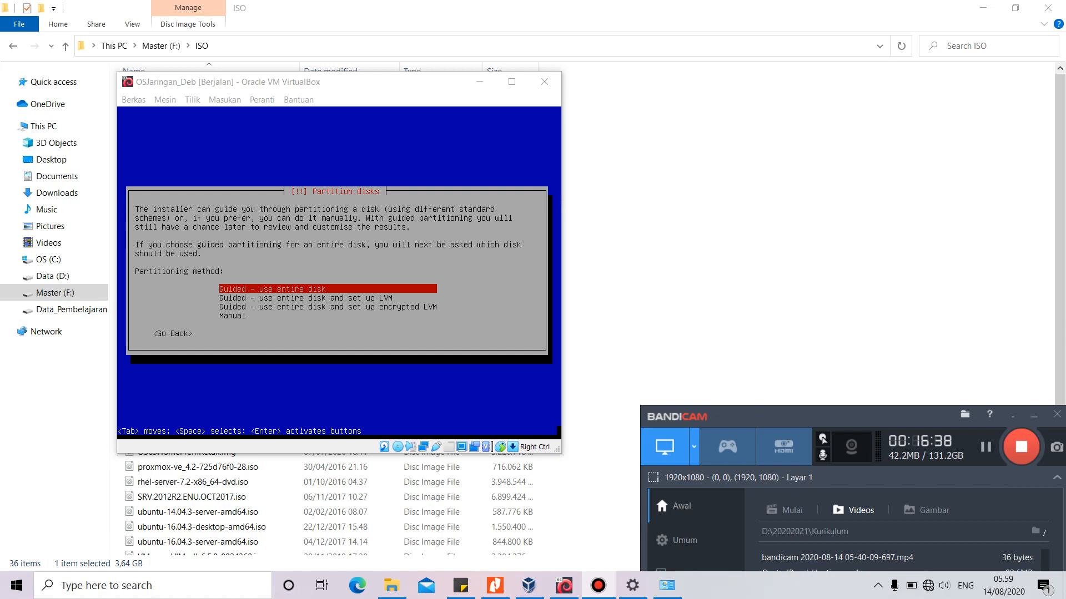
click(317, 85)
Step: Choose Manual partitioning and create a new empty partition table on the SCSI3 8.6 GB disk
key(Down)
key(Down)
key(Down)
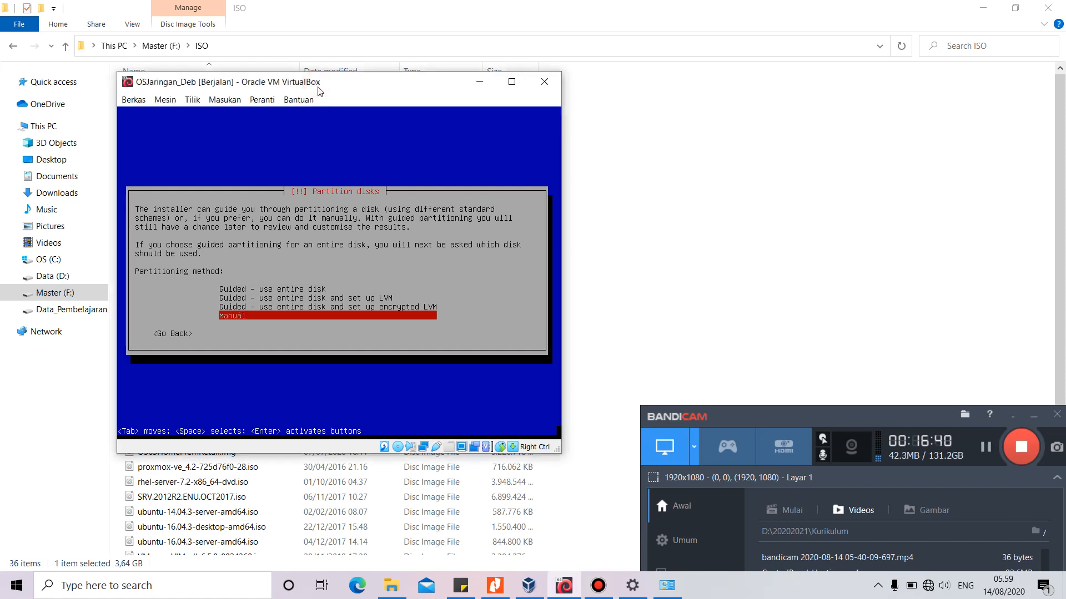
key(Return)
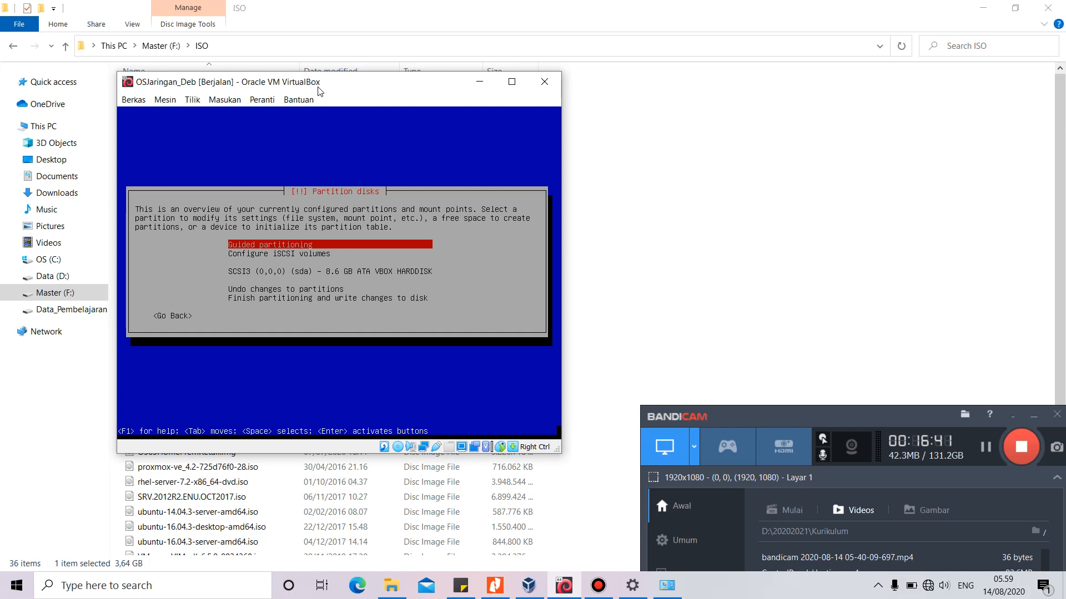
key(Down)
key(Down)
key(Down)
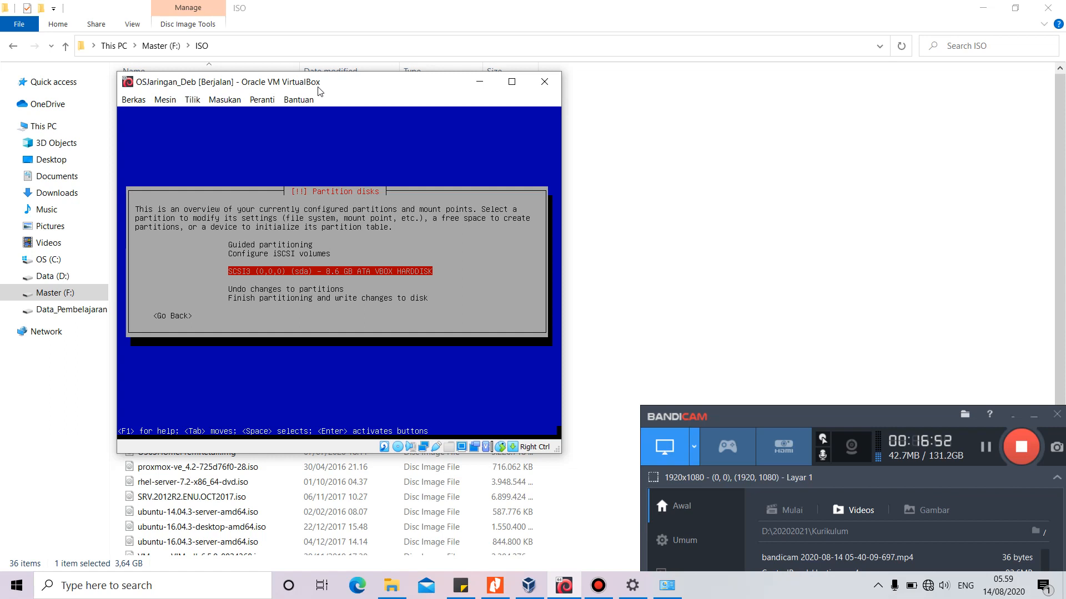
key(Down)
key(Up)
key(Up)
key(Down)
key(Return)
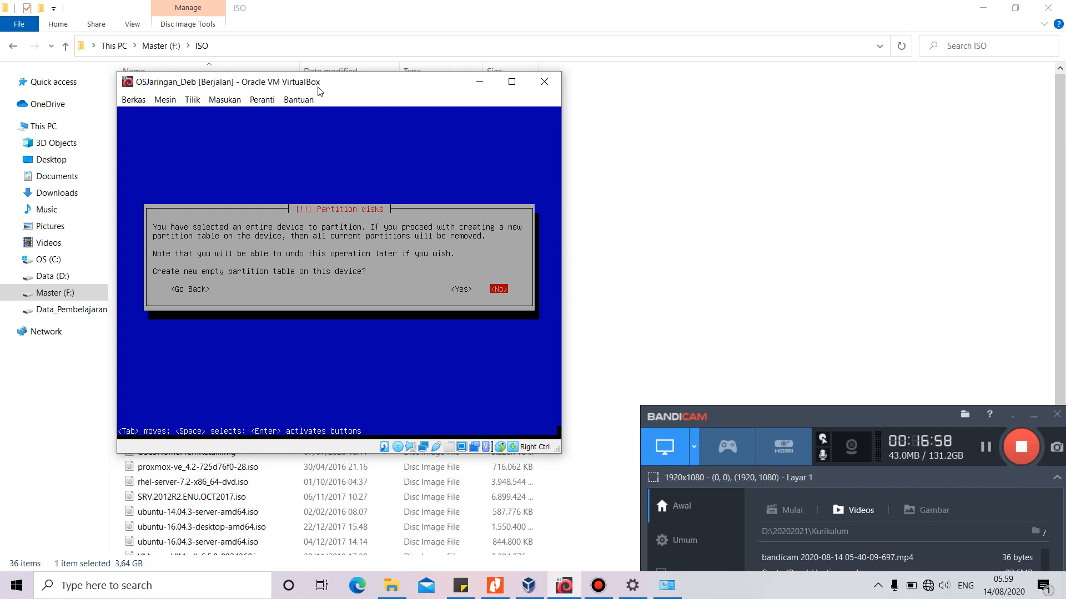
key(Left)
key(Return)
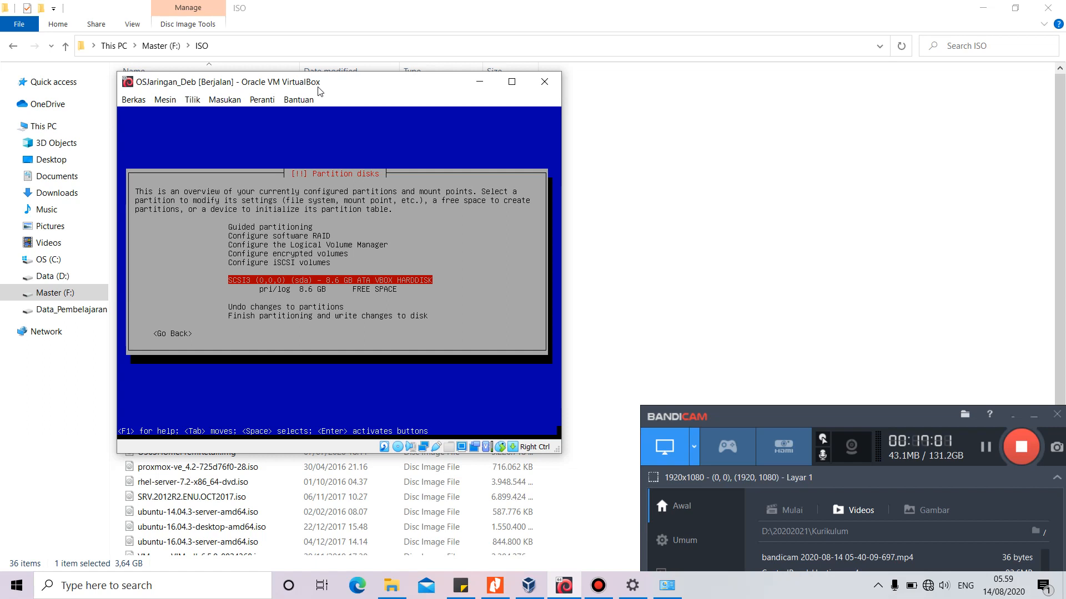
Step: Start creating a new partition in the 8.6 GB free space
key(Down)
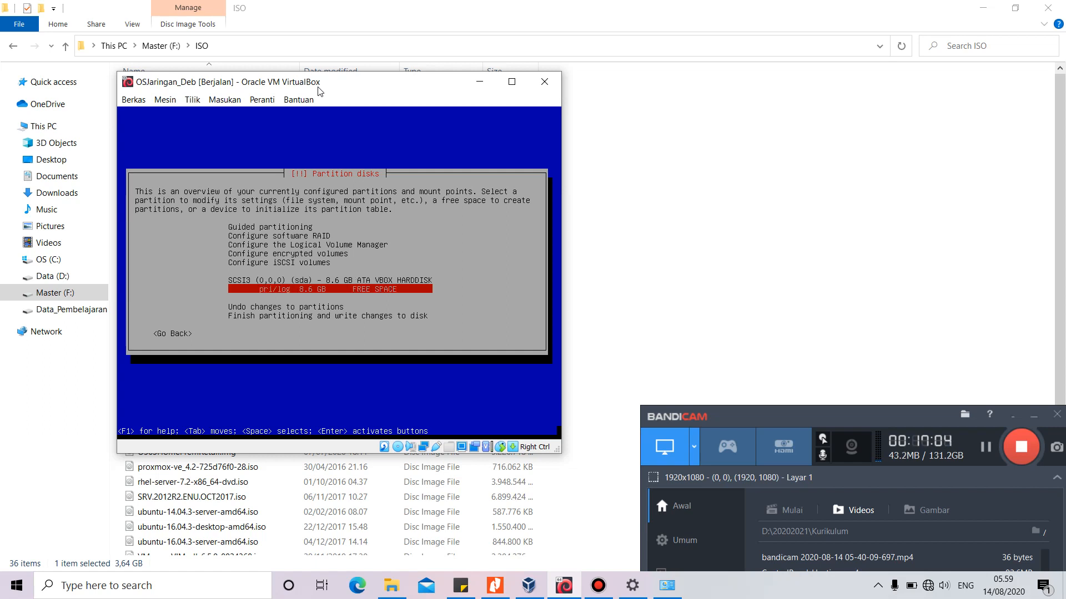
key(Return)
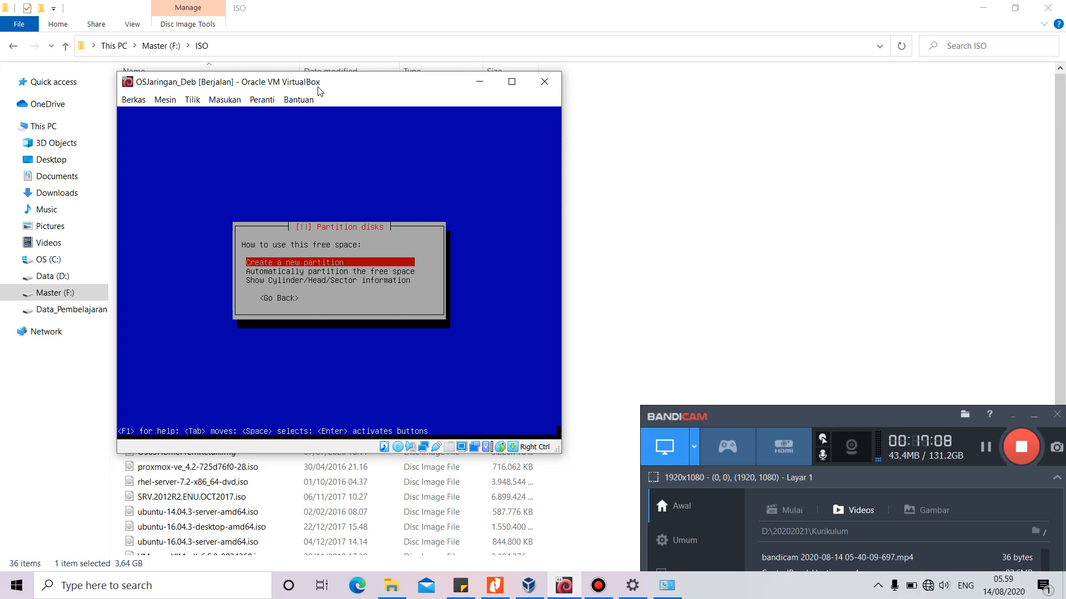
key(Return)
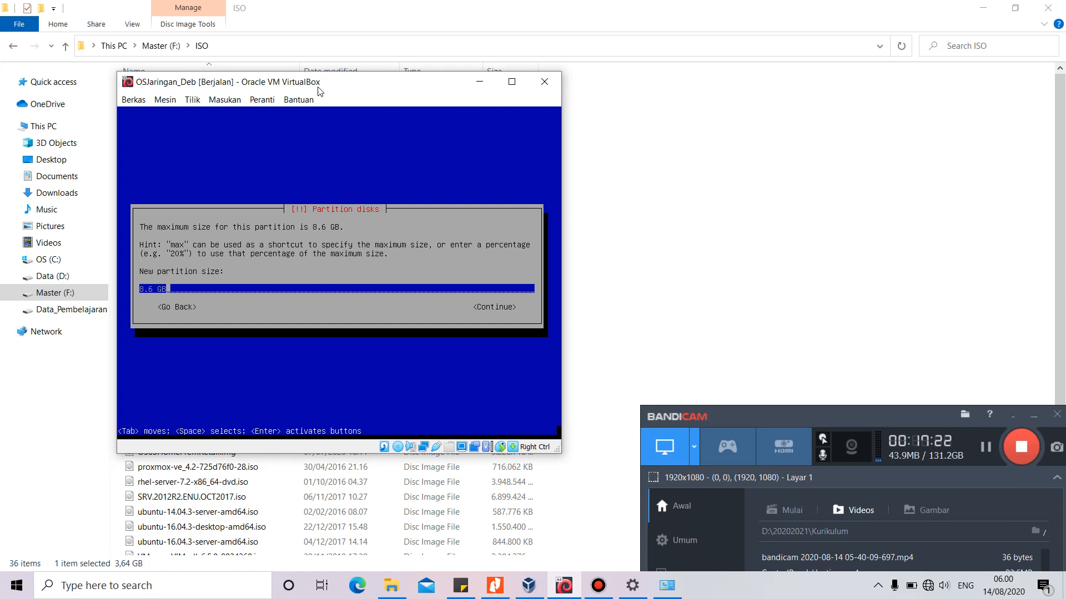
key(Left)
key(Left)
key(Left)
Step: Set the partition size to 2 GB, make it Primary and place it at the Beginning
key(BackSpace)
key(BackSpace)
key(Delete)
key(Delete)
text(2)
key(Tab)
key(Return)
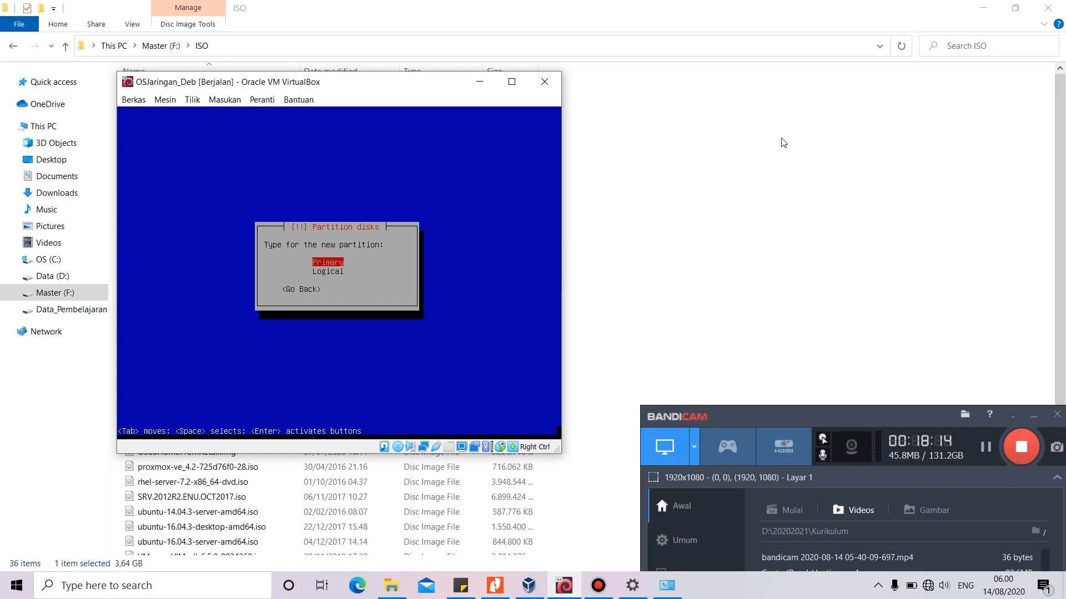
key(Return)
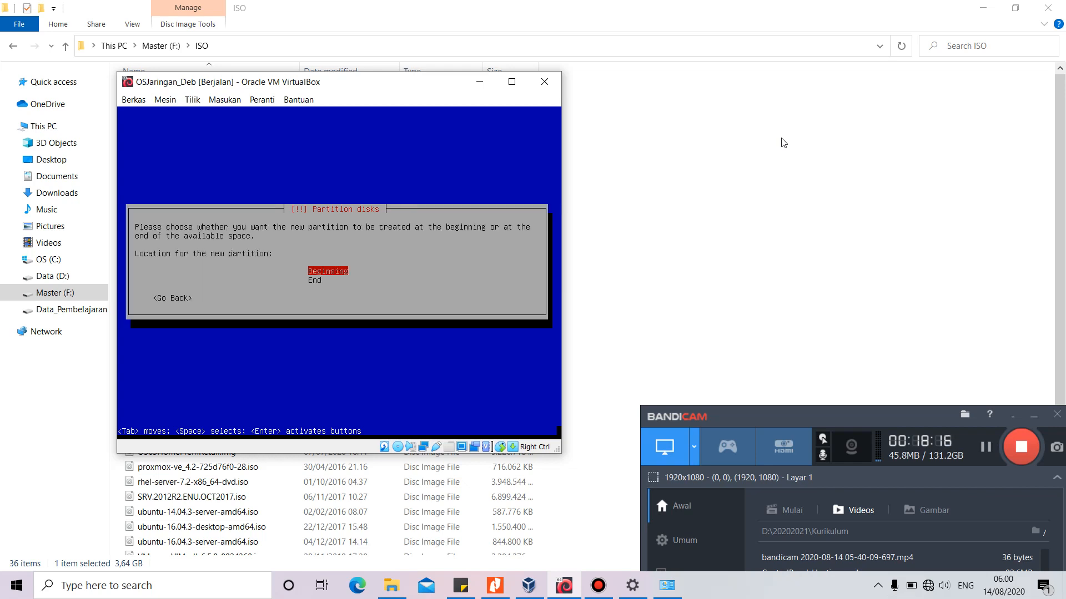
key(Return)
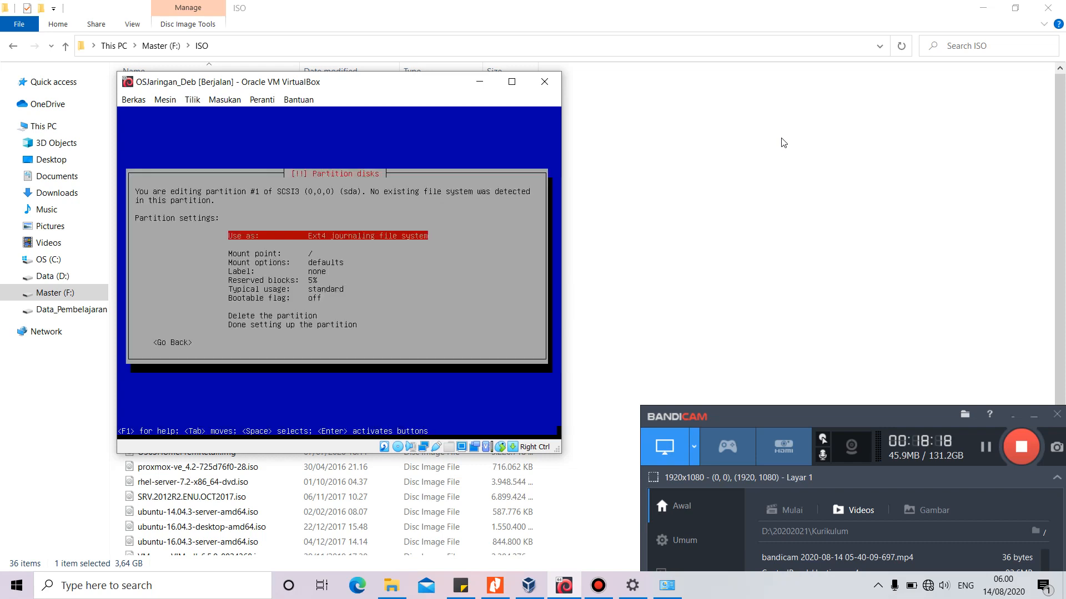
Step: Change the 2 GB partition's use to swap area and finish its setup
key(Down)
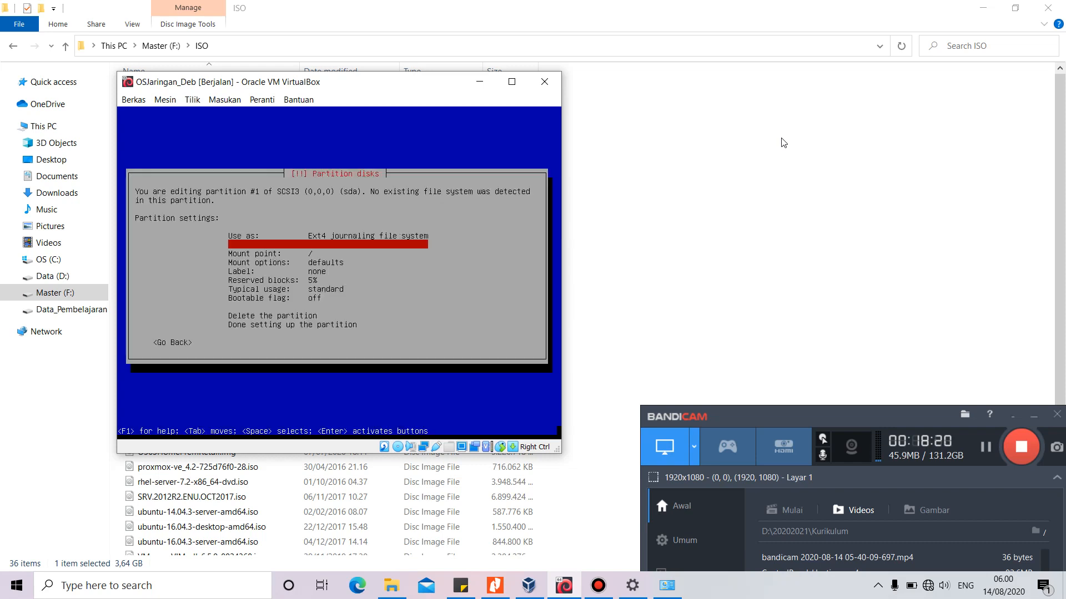
key(Down)
key(Down)
key(Up)
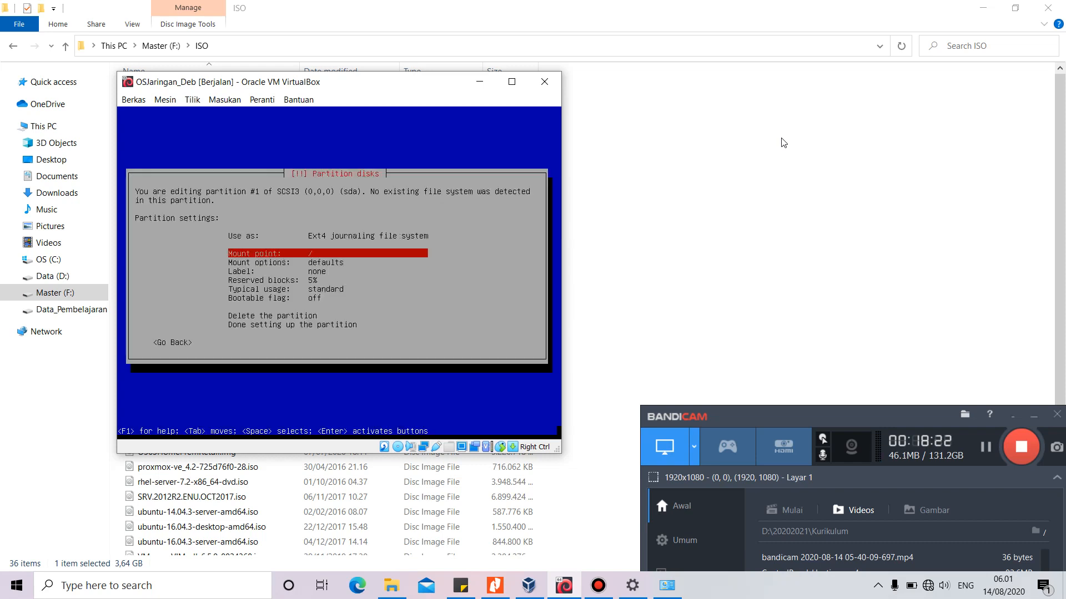
key(Up)
key(Up)
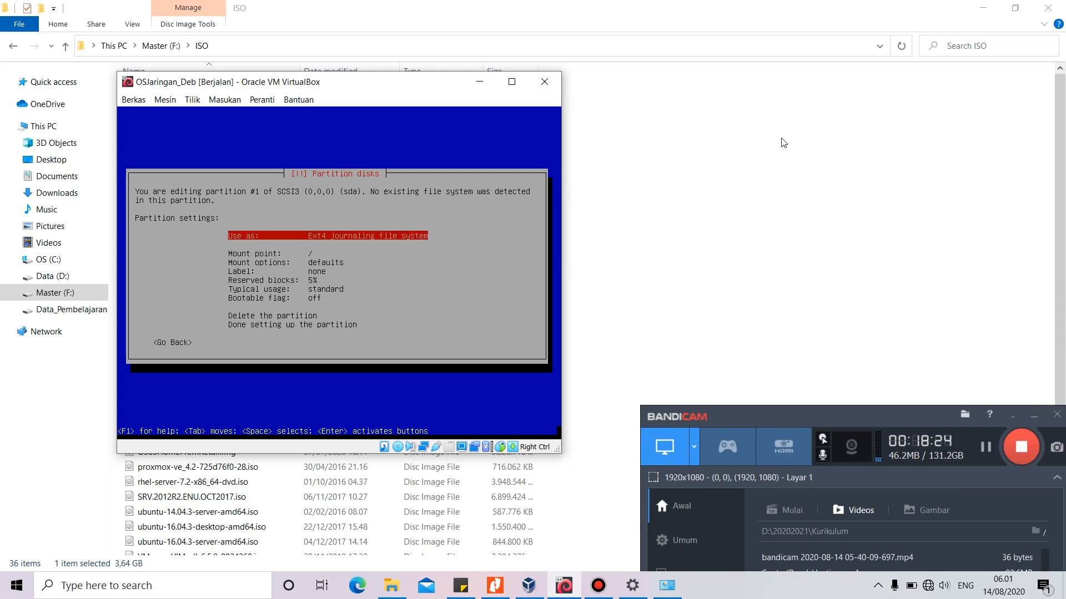
key(Return)
key(Down)
key(Down)
key(Down)
key(Down)
key(Down)
key(Down)
key(Down)
key(Down)
key(Down)
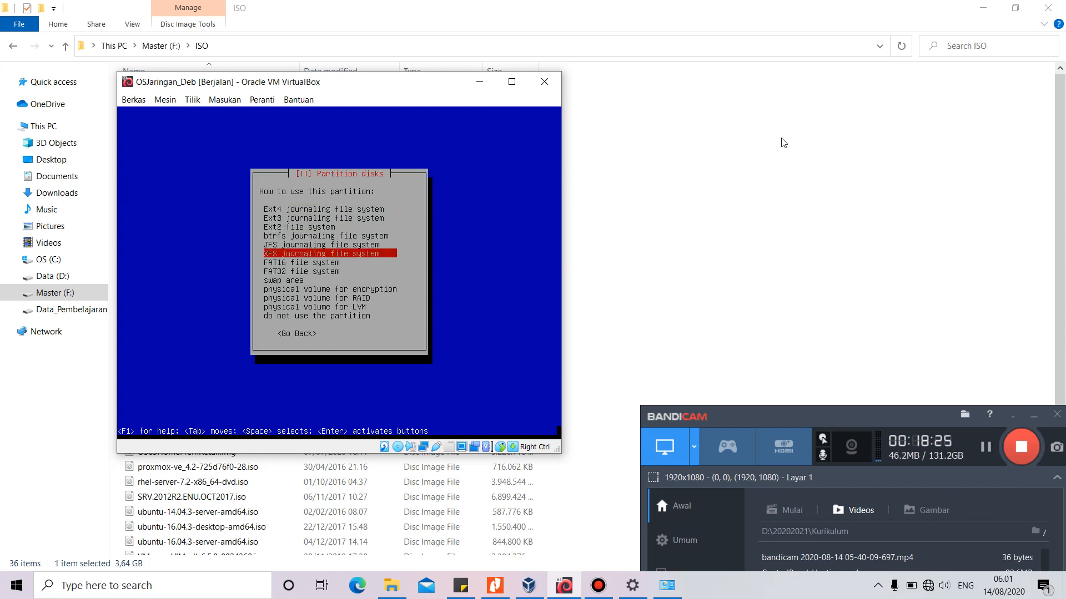
key(Up)
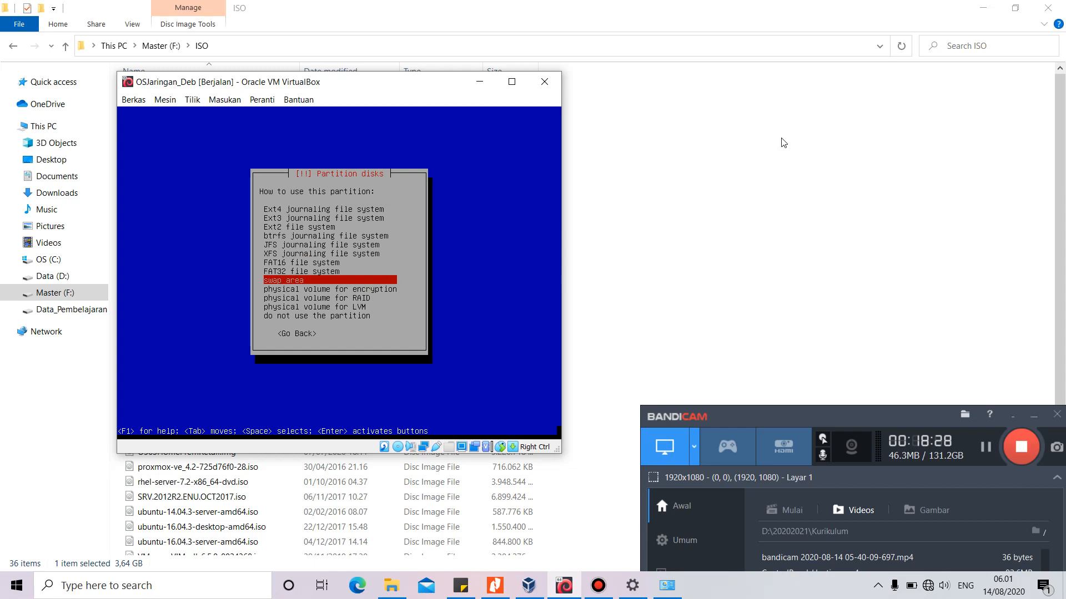
key(Return)
key(Down)
key(Down)
key(Down)
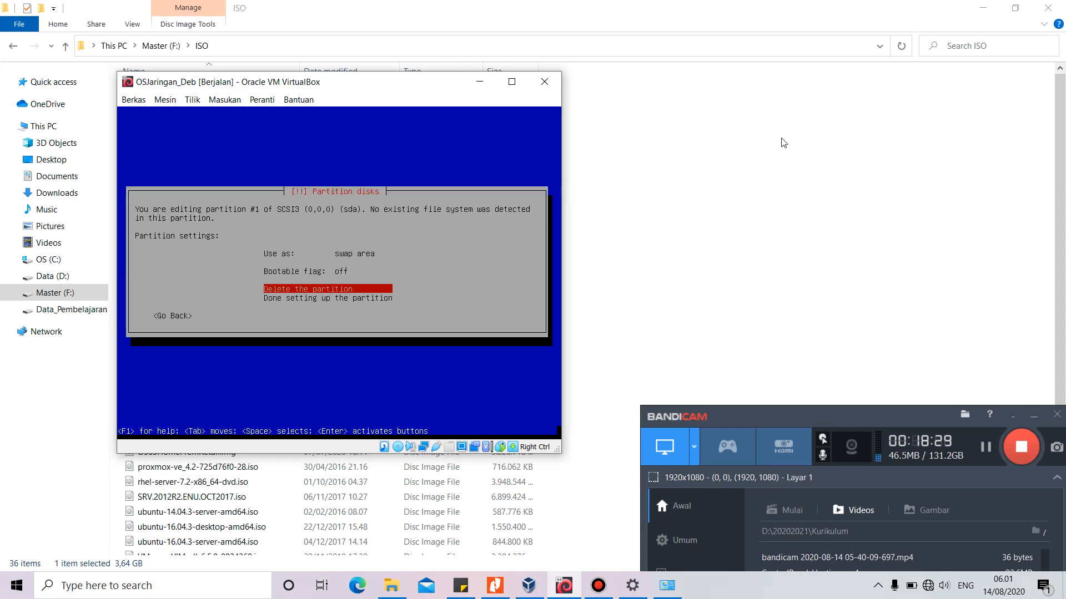
key(Return)
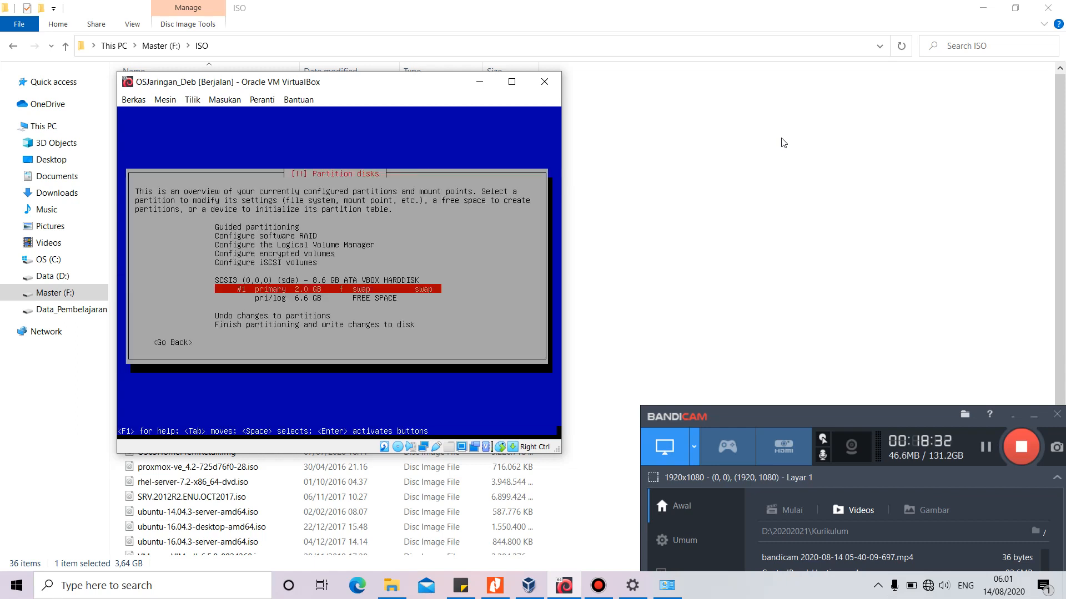
Step: Select the remaining 6.6 GB free space for the next partition
key(Up)
key(Down)
key(Up)
key(Down)
key(Down)
key(Return)
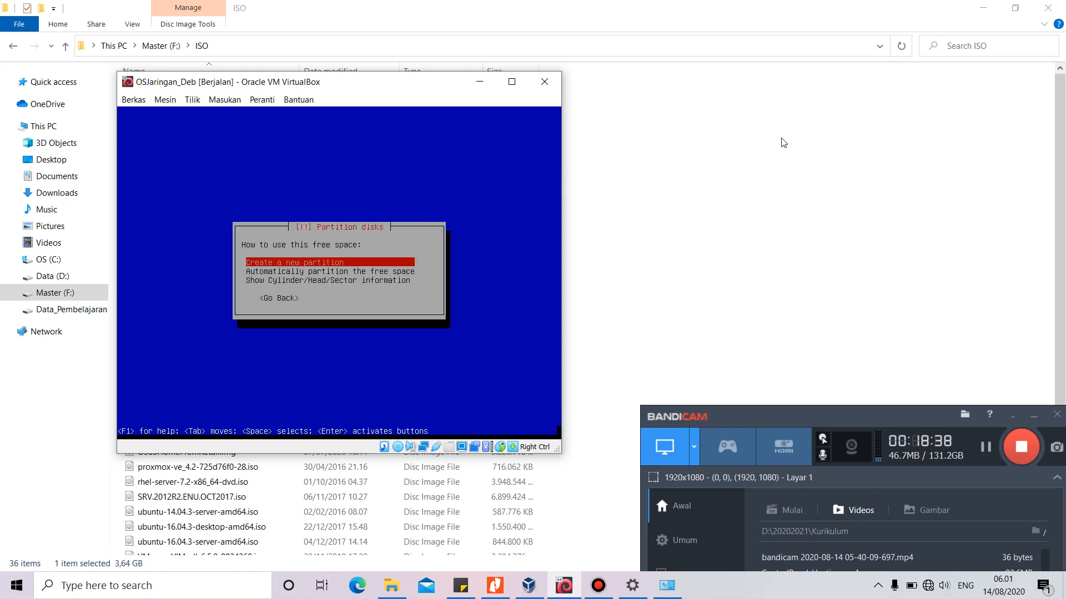
Step: Create a 6.6 GB Primary partition using Ext4 with mount point /
key(Return)
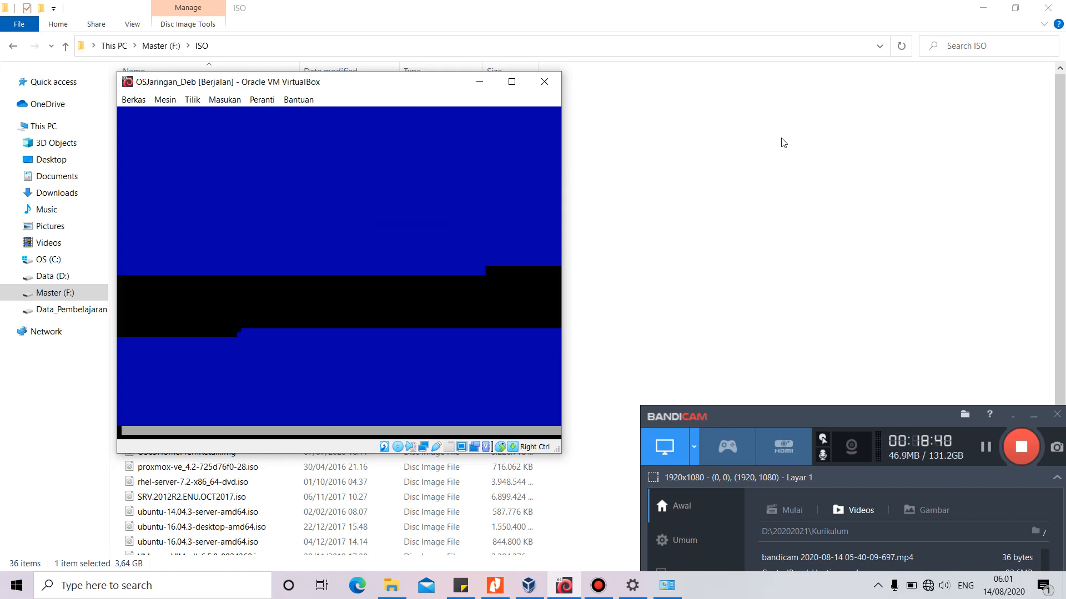
key(Tab)
key(Return)
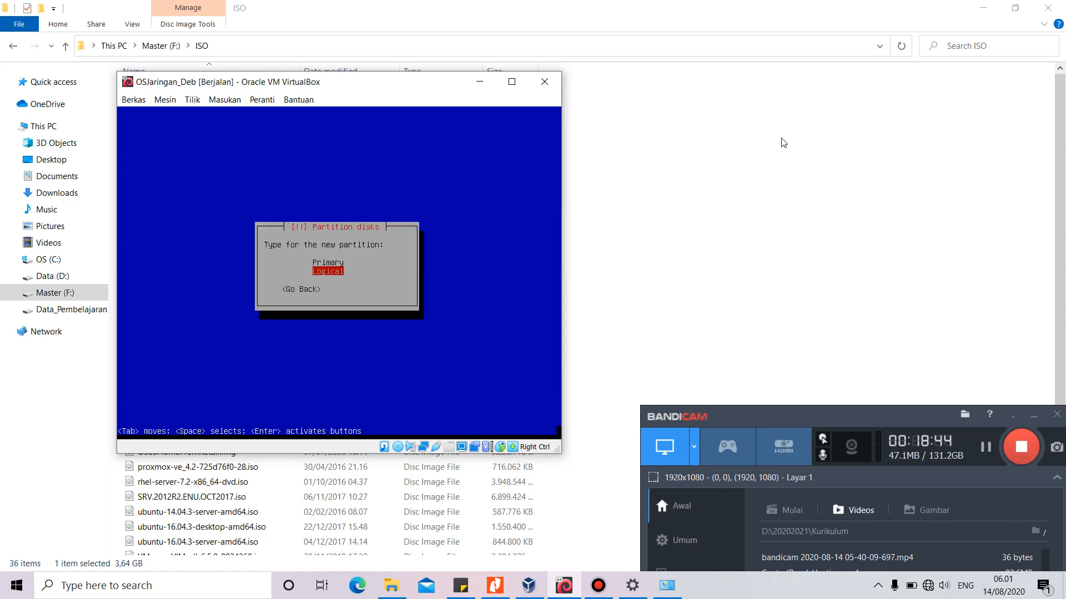
key(Up)
key(Return)
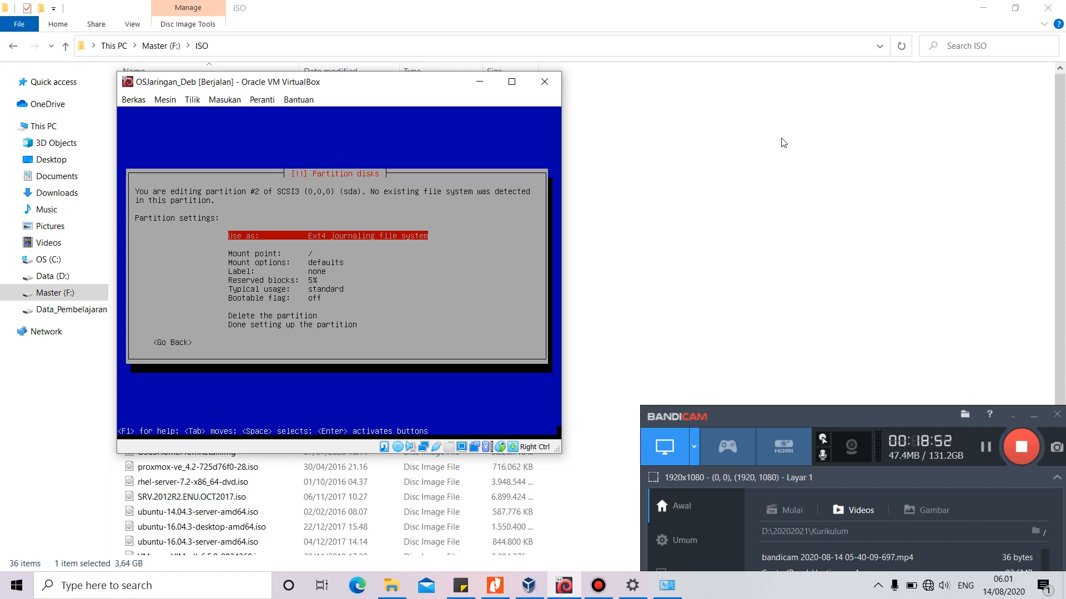
key(Down)
key(Down)
key(Down)
key(Down)
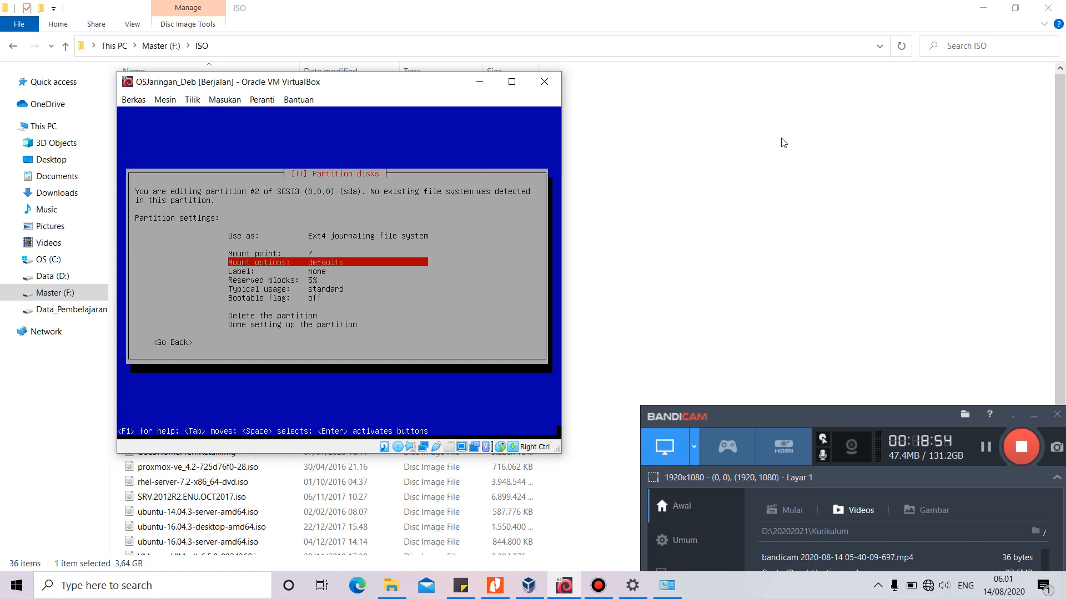
key(Up)
key(Up)
key(Up)
key(Down)
key(Down)
key(Down)
key(Down)
key(Up)
key(Up)
key(Up)
key(Up)
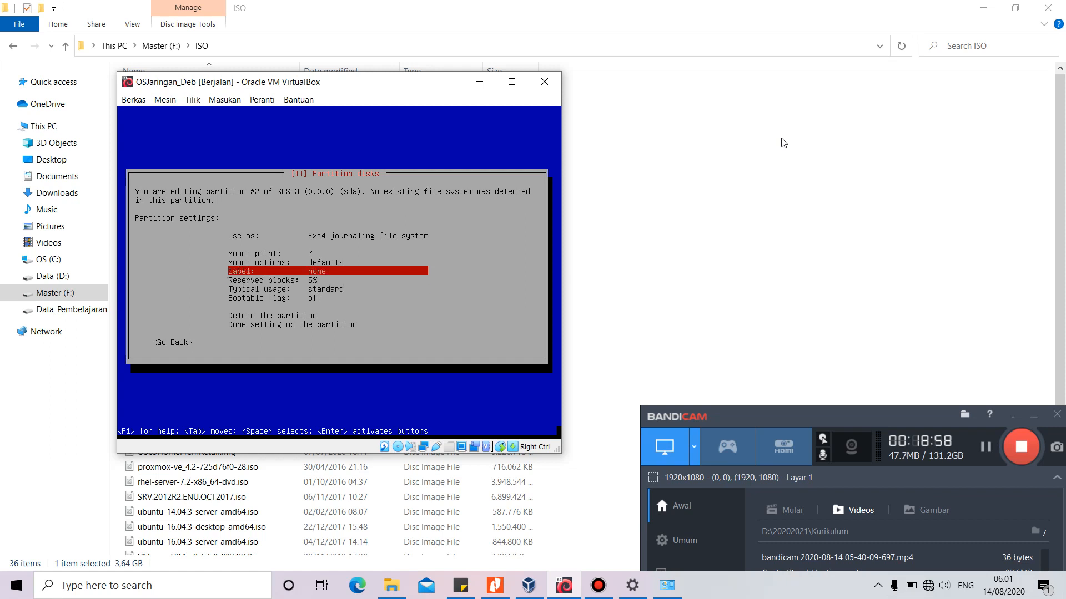
key(Down)
key(Down)
key(Down)
key(Down)
key(Down)
key(Down)
key(Down)
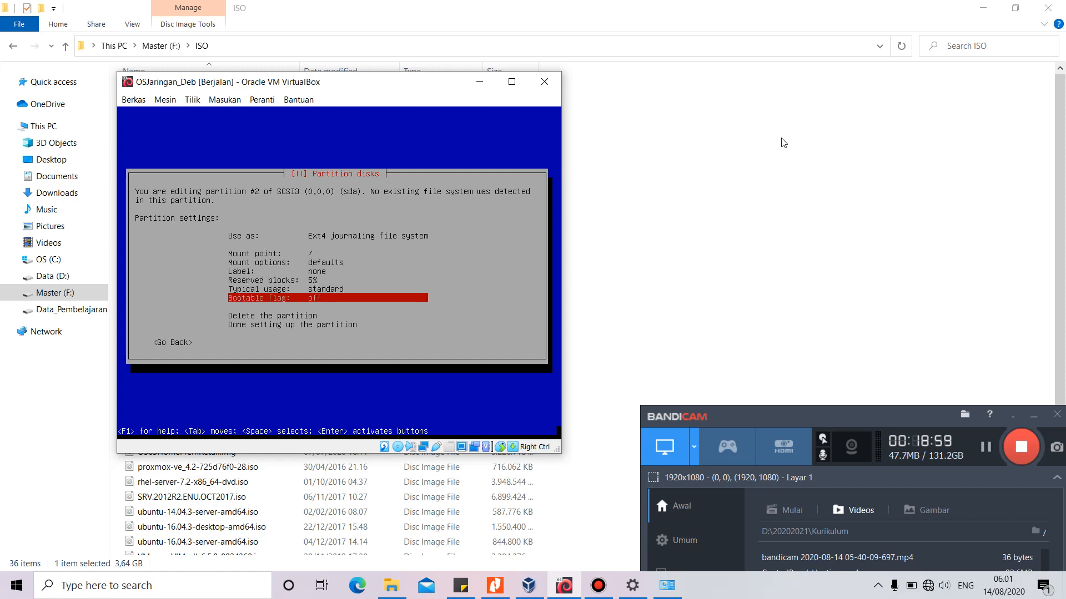
key(Return)
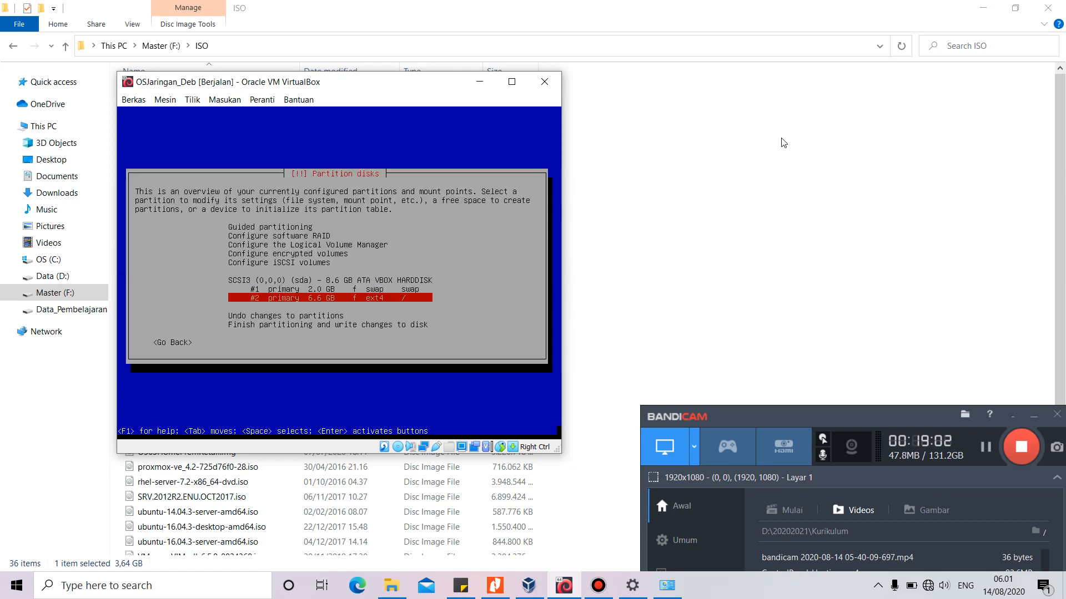
Step: Finish partitioning and confirm Yes to write the swap and ext4 changes to disk
key(Down)
key(Down)
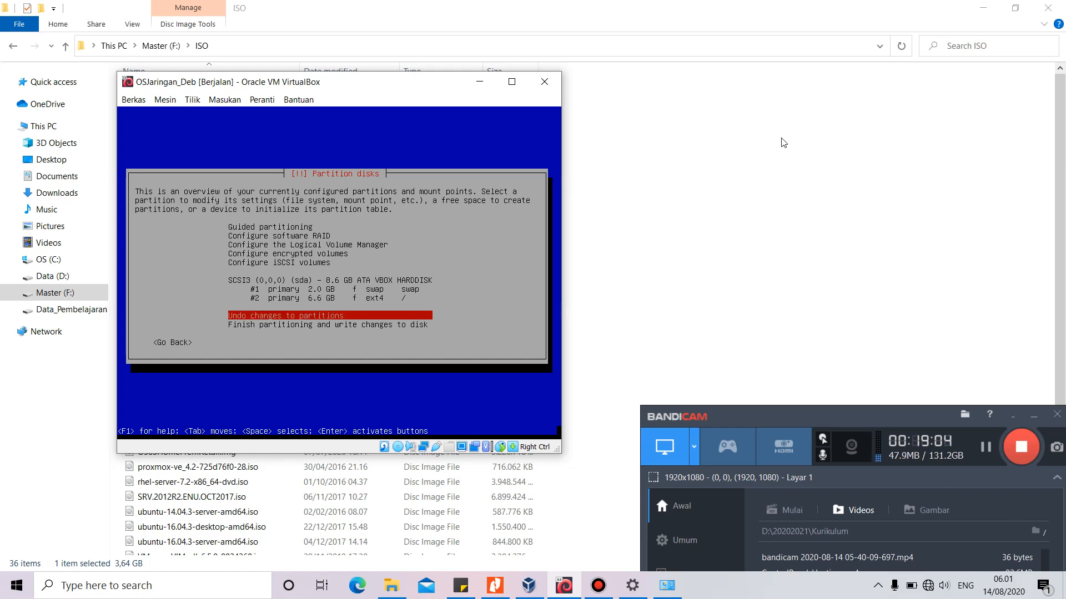
key(Return)
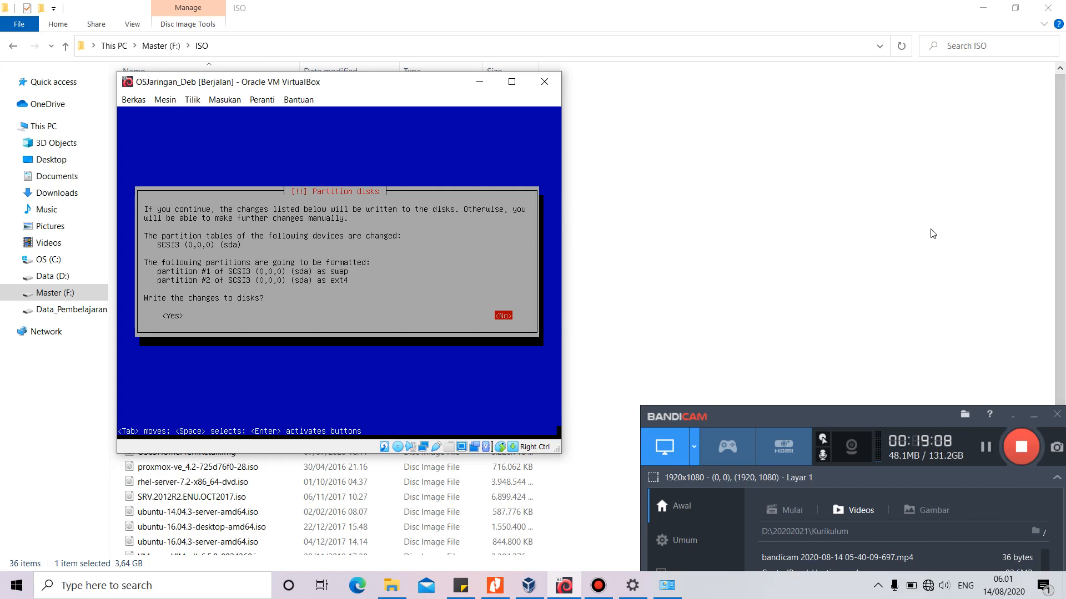
key(Tab)
key(Return)
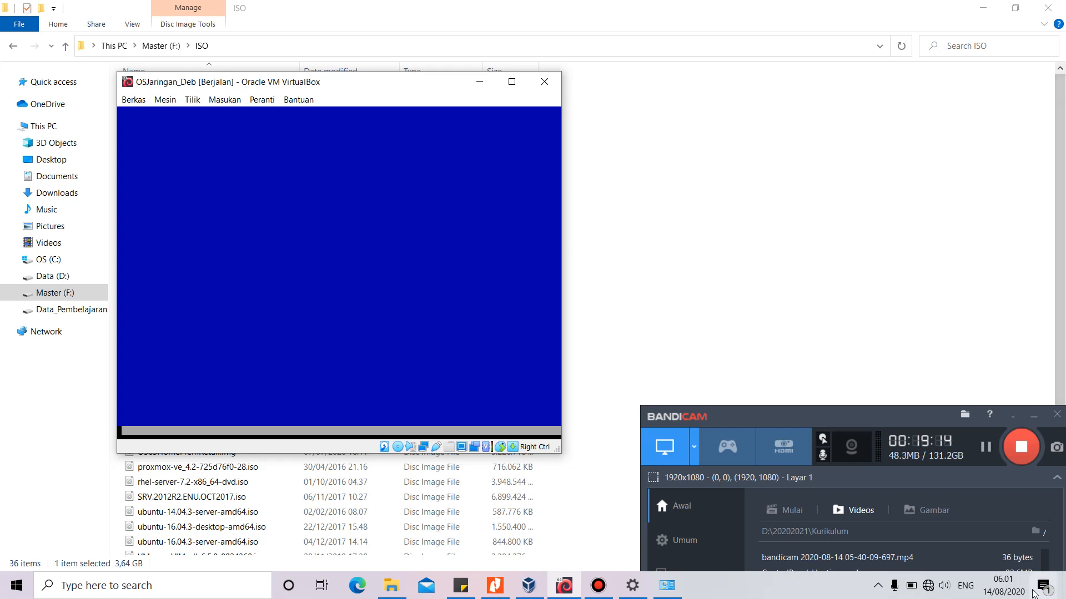
Step: Pause the screen recording while the base system installs, then resume it
click(986, 448)
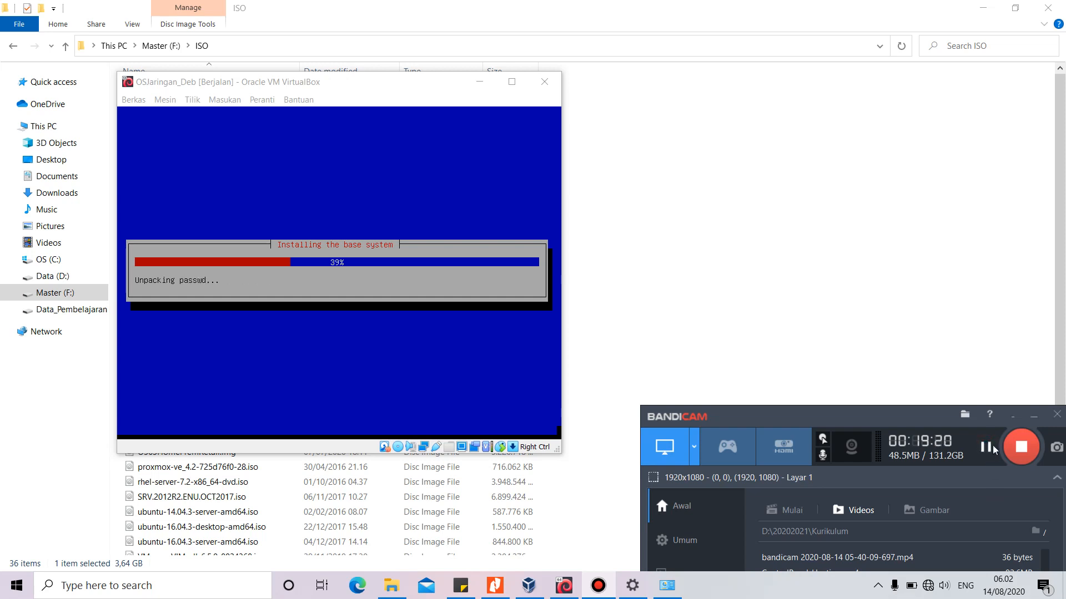
click(986, 448)
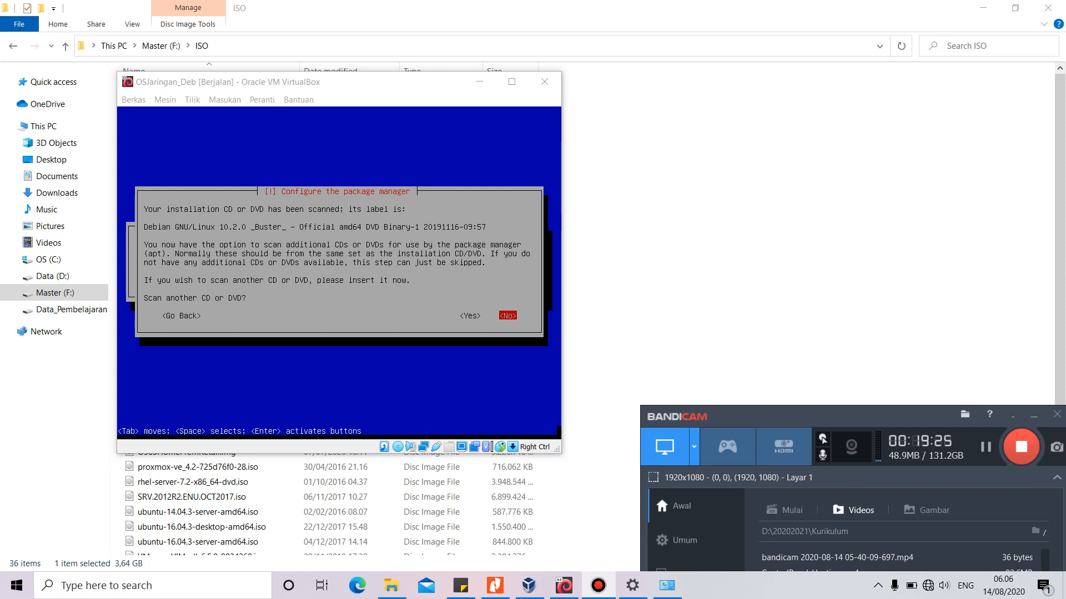
Step: Answer No to scanning another CD/DVD, using a network mirror, and the popularity-contest survey
click(338, 80)
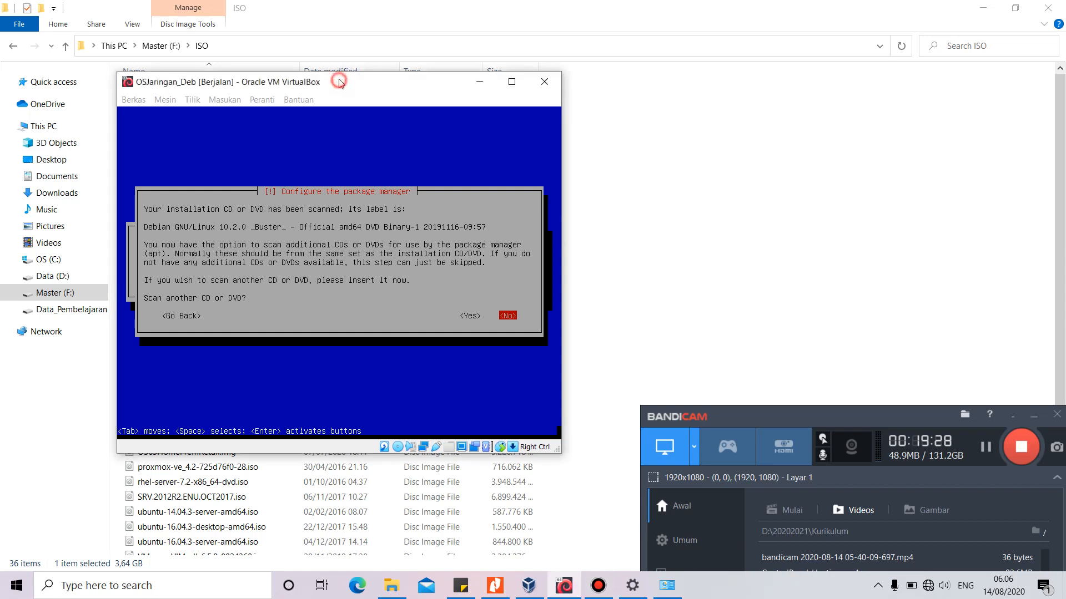
key(Return)
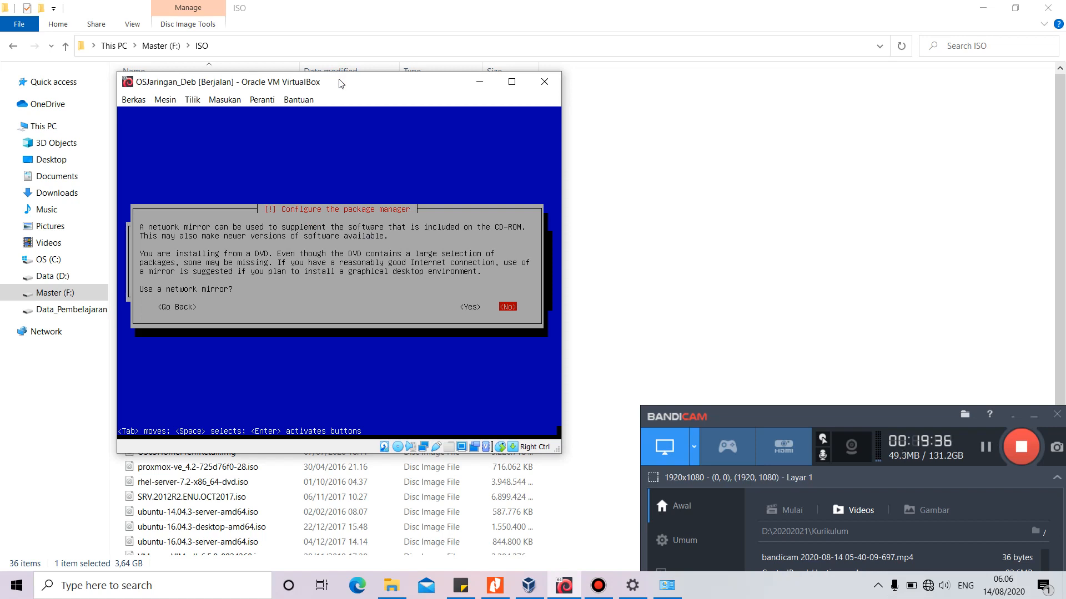
key(Return)
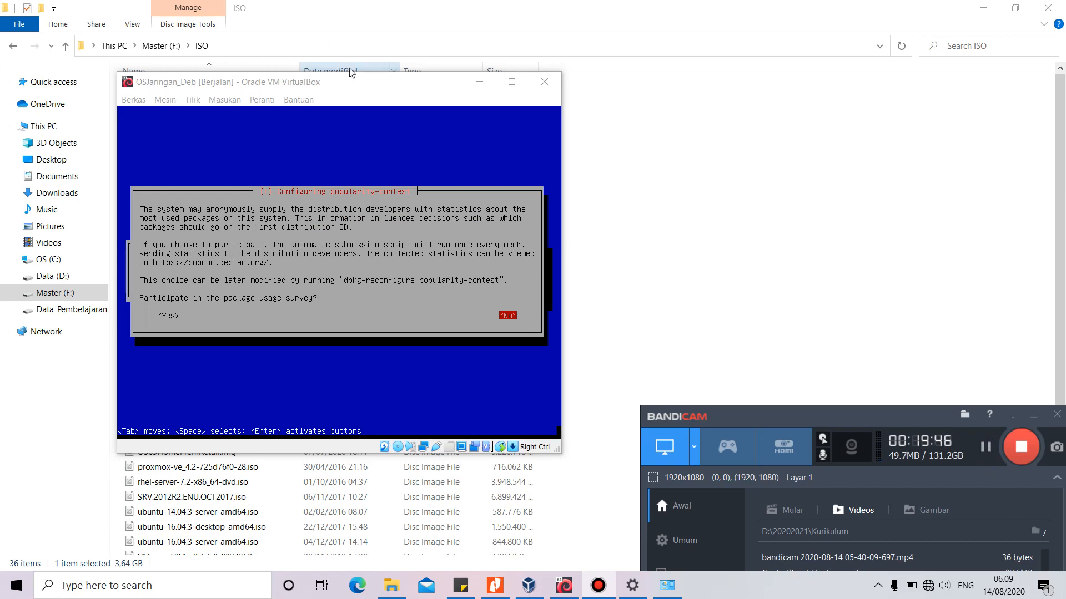
click(354, 81)
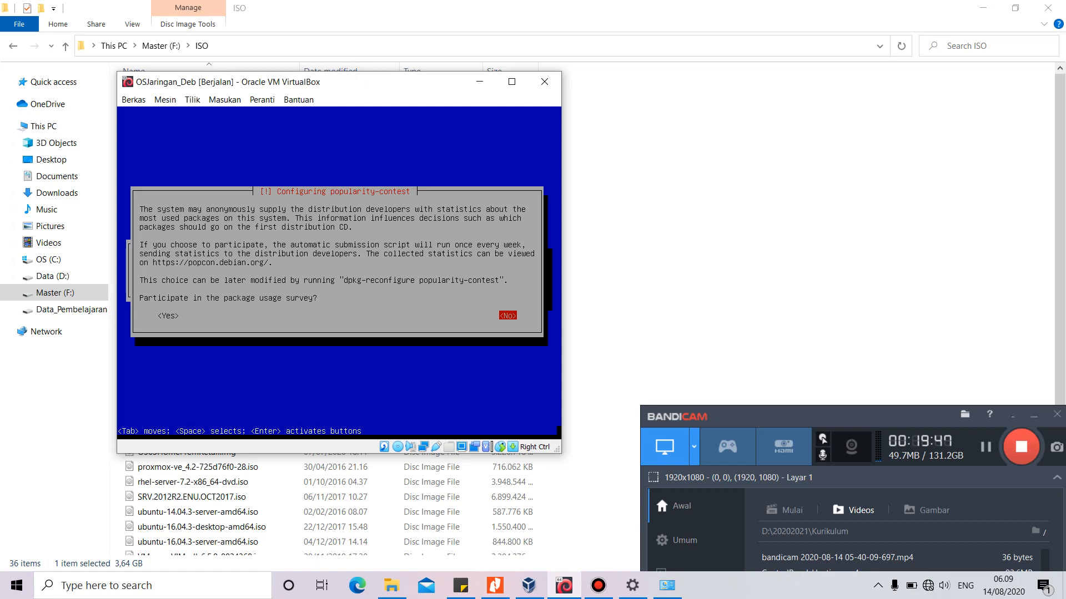
key(Return)
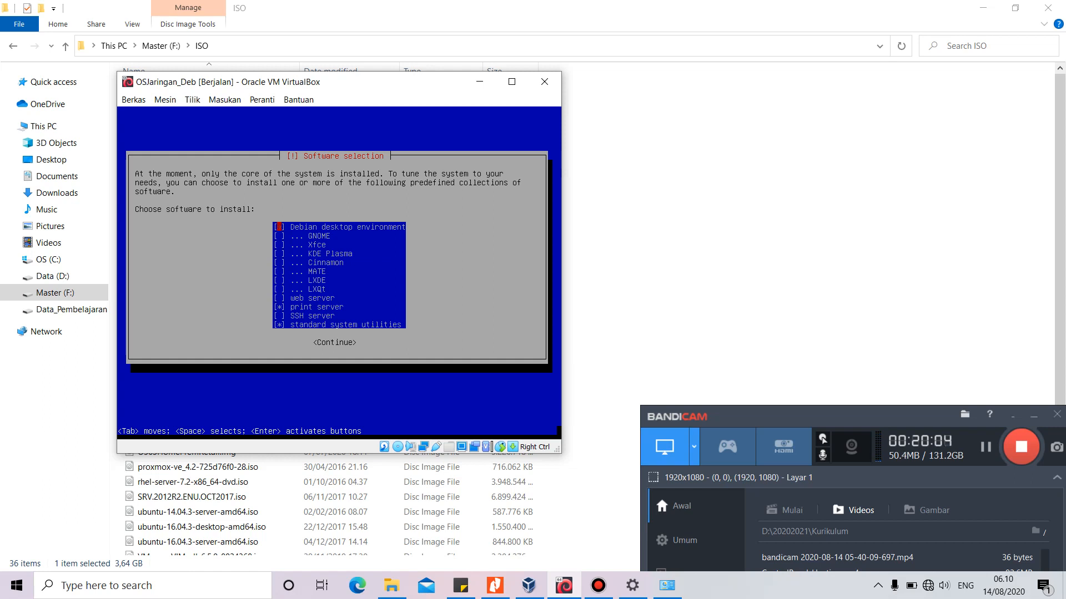
Step: Deselect the Debian desktop environment and print server, keeping standard system utilities, and start installing
key(Down)
key(Down)
key(Down)
key(Down)
key(Down)
key(Down)
key(Down)
key(Down)
key(Down)
key(Down)
key(Up)
key(Down)
key(Tab)
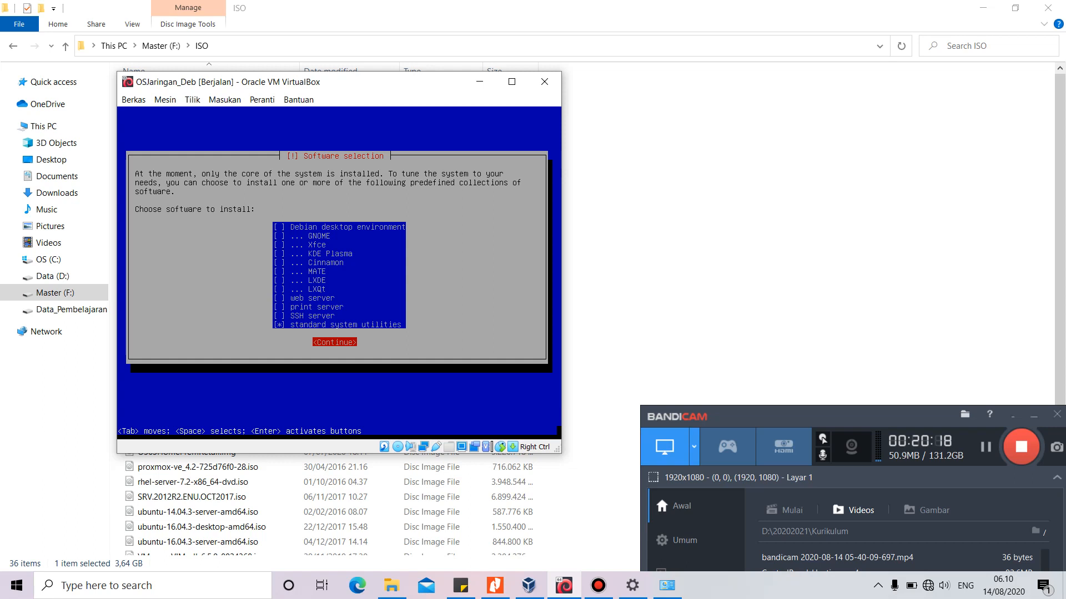
key(Return)
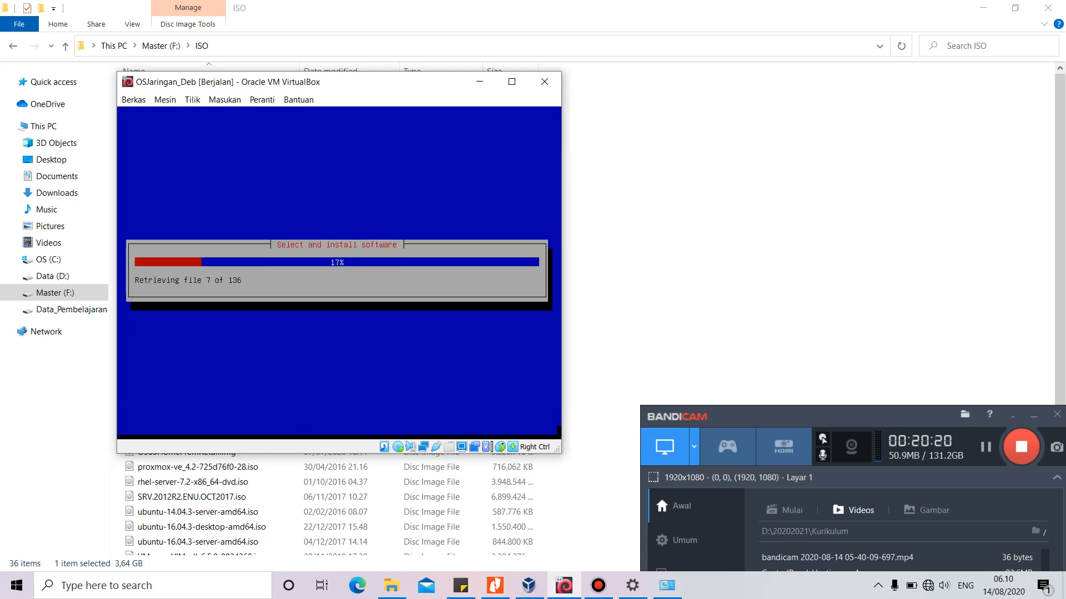
click(986, 447)
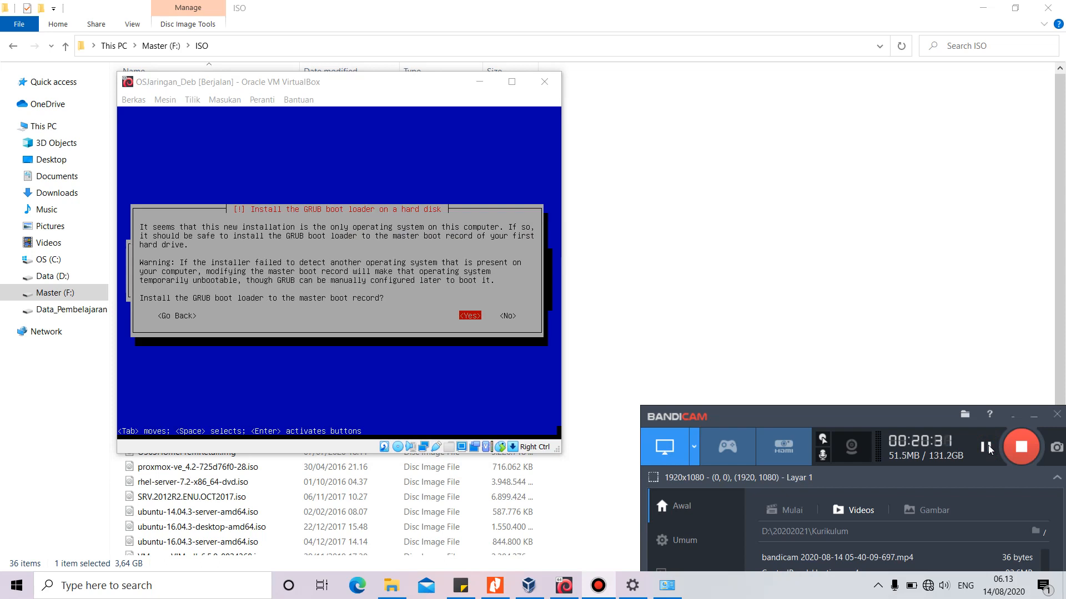
Step: Confirm GRUB installation to the master boot record and choose /dev/sda as the boot device
click(393, 88)
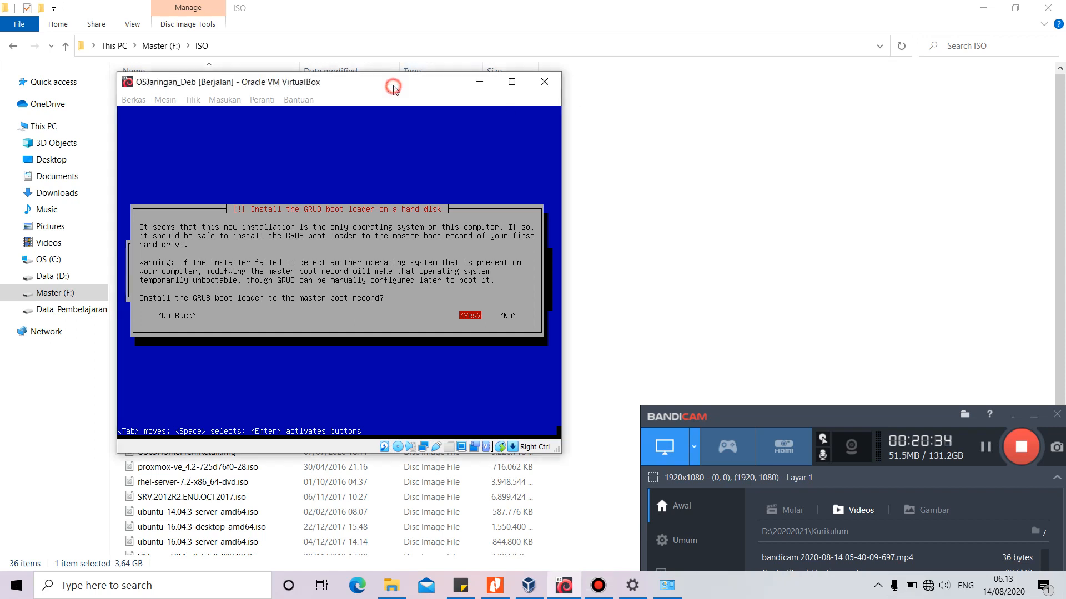
key(Return)
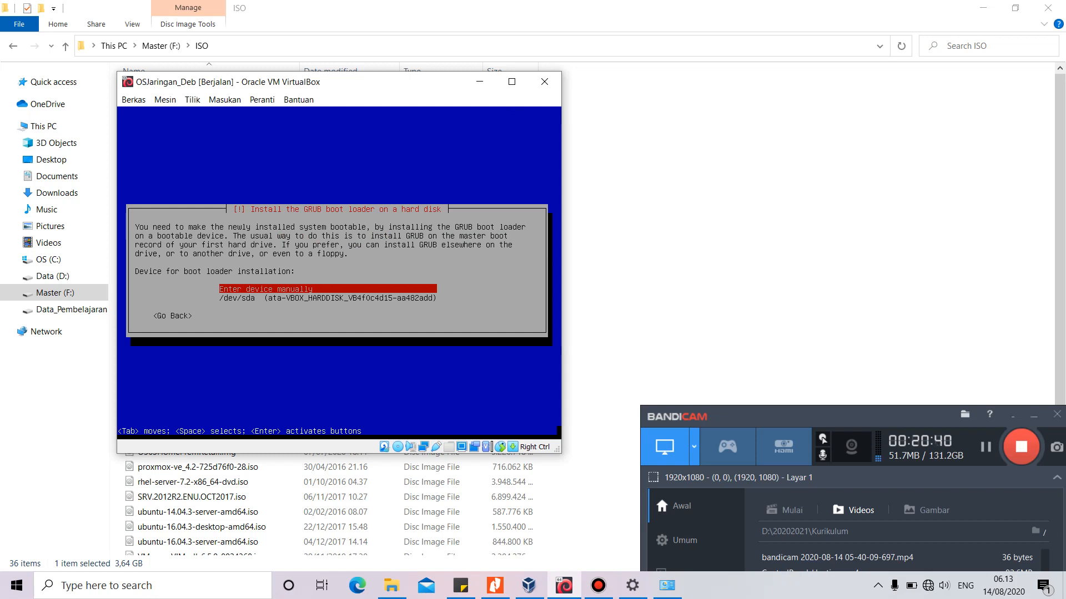
key(Down)
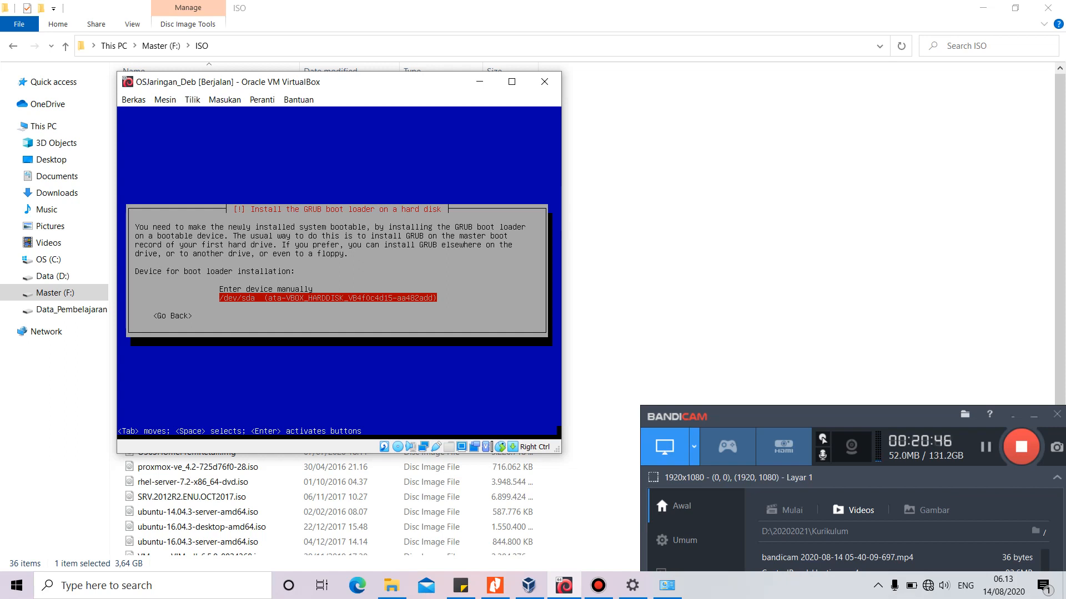
key(Return)
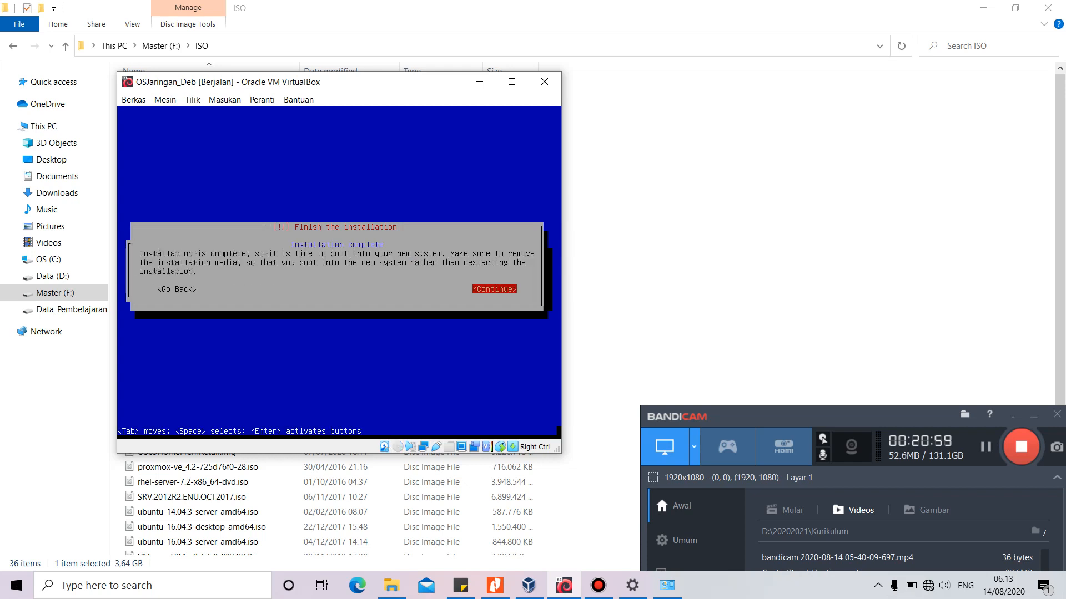
Step: Continue past Installation complete so the VM reboots into Debian 10
key(Return)
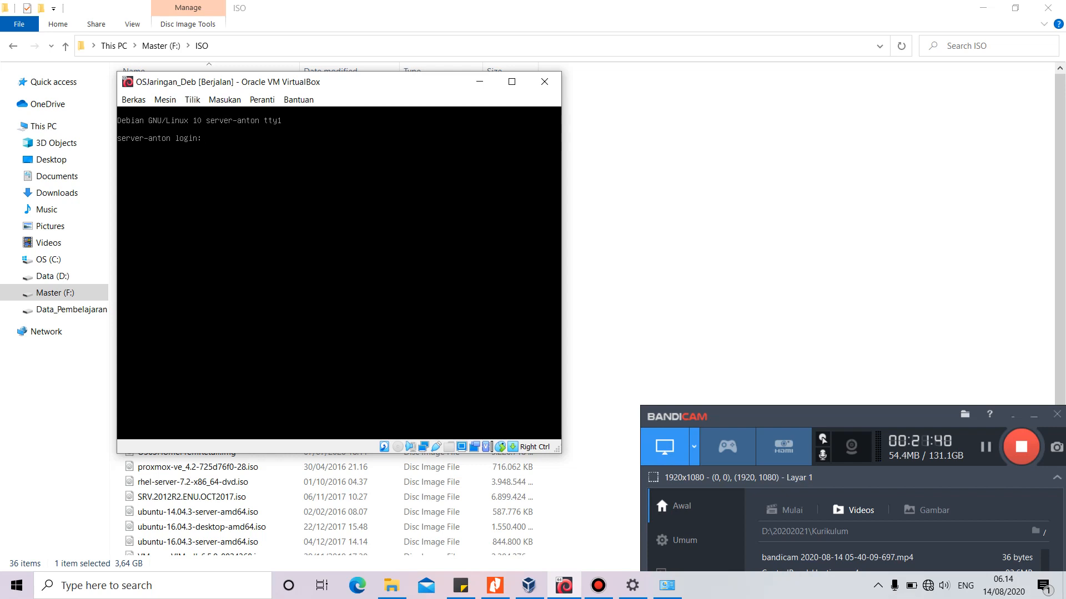
Step: Enter root as the login name at the Debian console prompt
text(root)
key(Return)
key(Return)
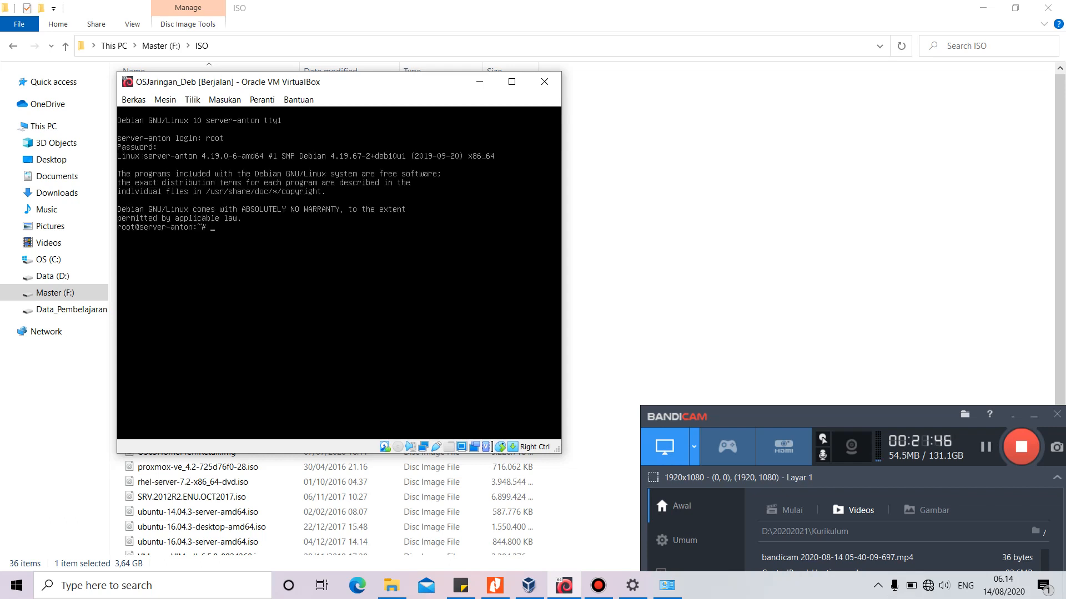